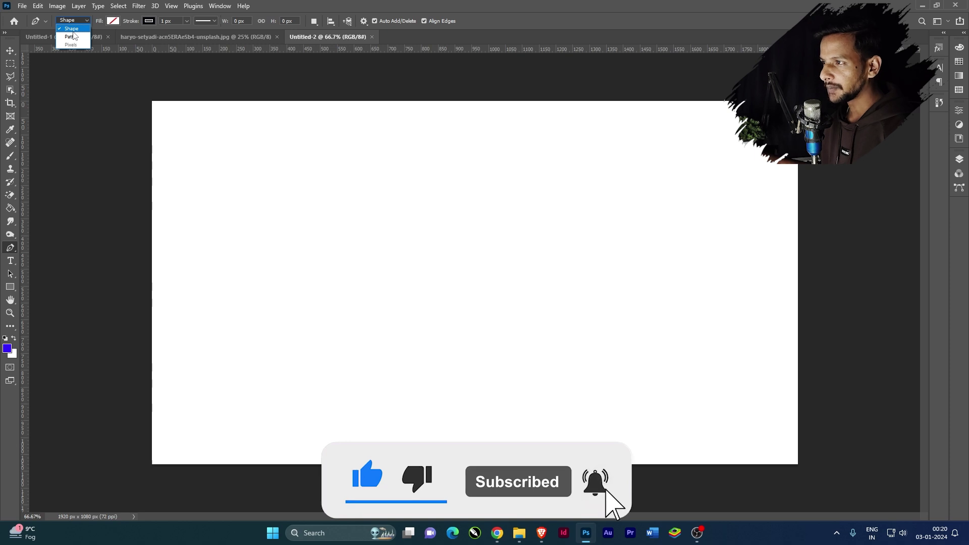
Step: Draw a closed three-point triangle about 994 × 282 px on the canvas with the Pen tool in Shape mode
left_click(71, 28)
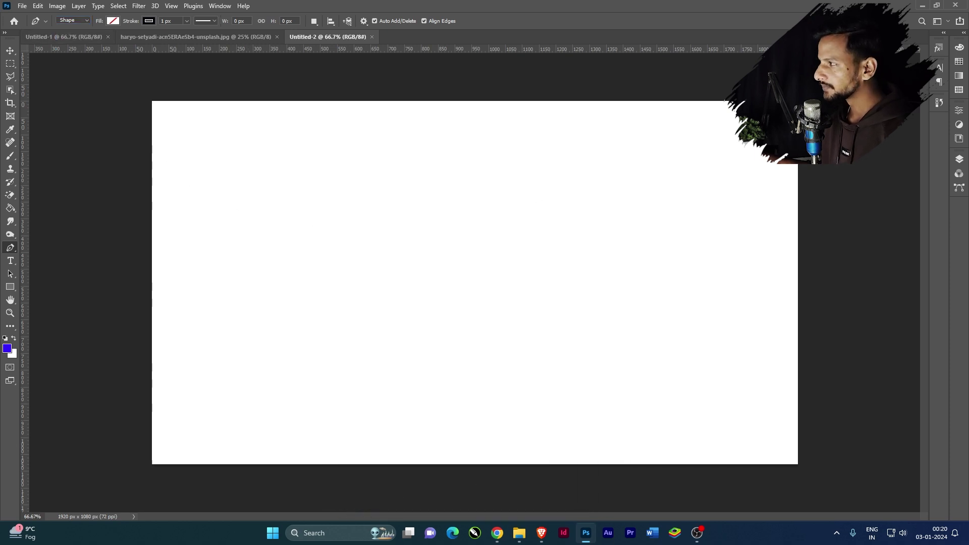
left_click(964, 34)
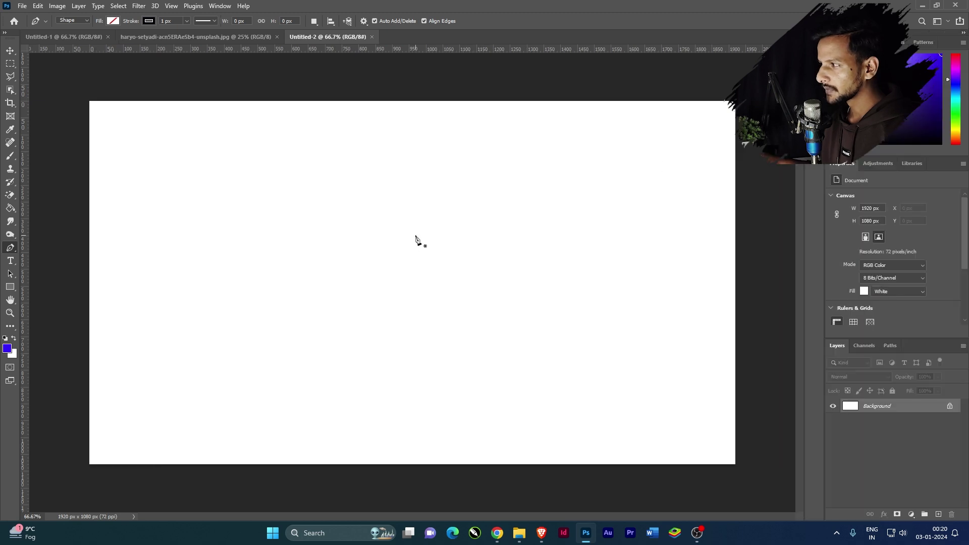
left_click(160, 268)
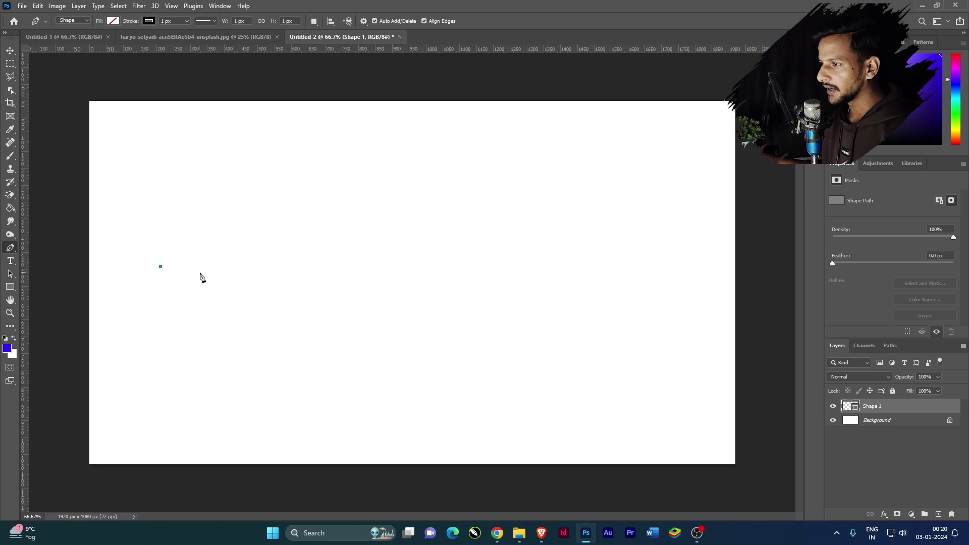
left_click(393, 205)
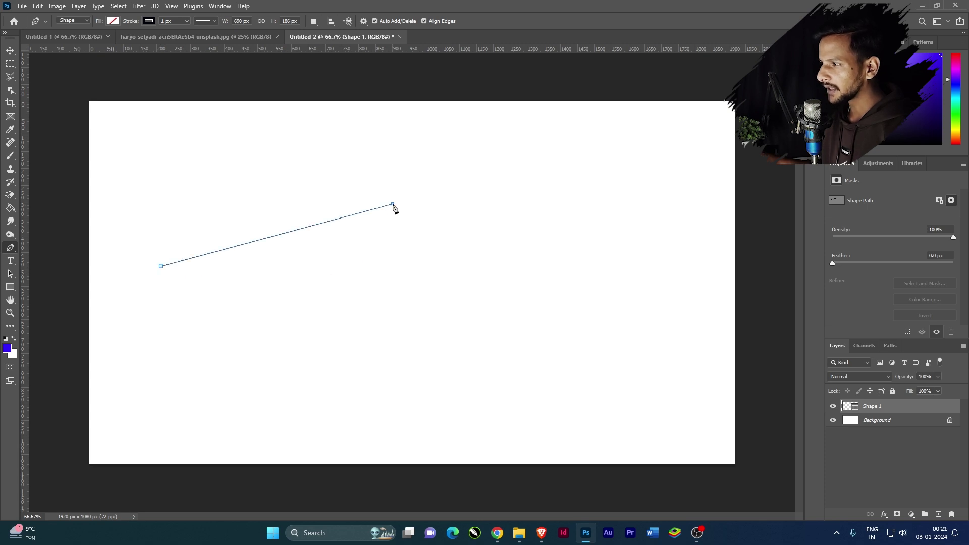
left_click(496, 299)
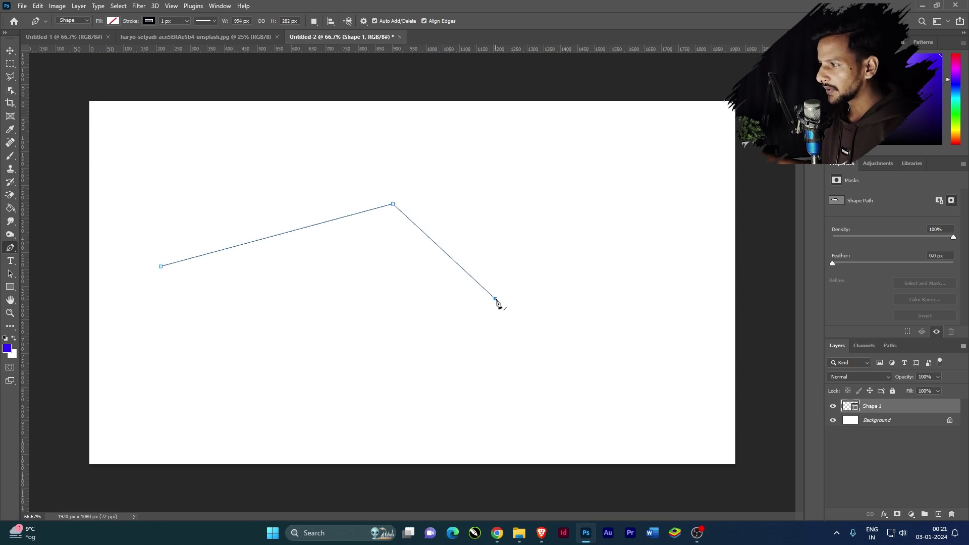
left_click(160, 266)
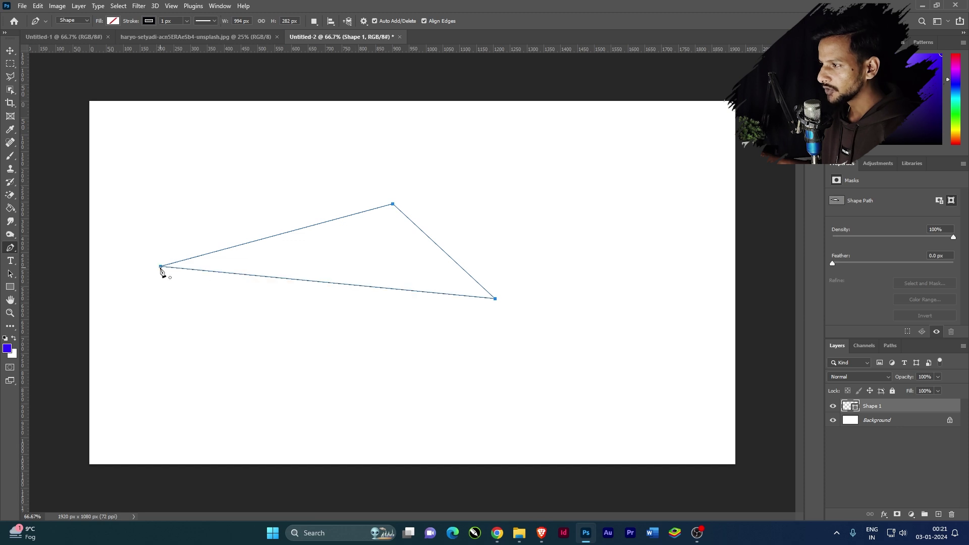
Step: Fill the triangle with the recently used blue and set its stroke color to a fully saturated red with a hue of 349°
left_click(112, 21)
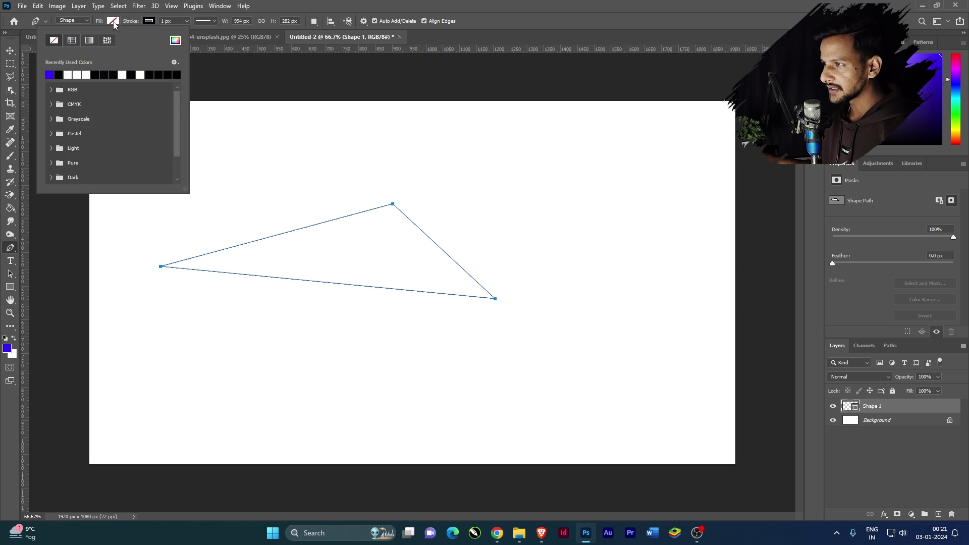
left_click(50, 75)
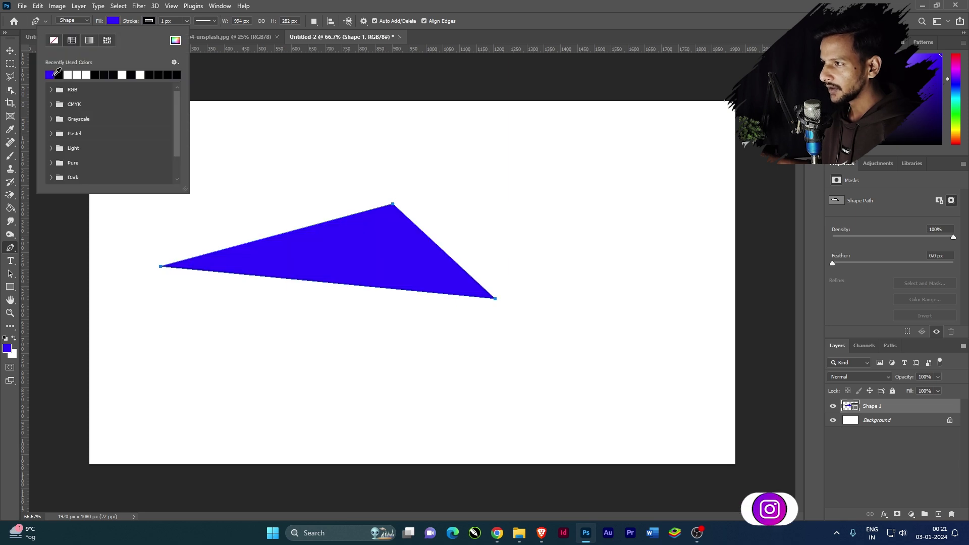
left_click(150, 21)
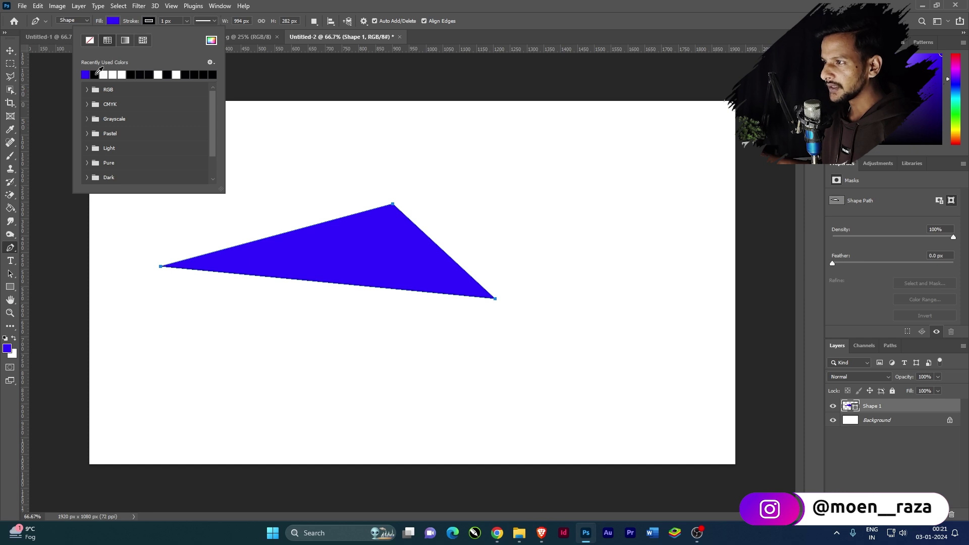
left_click(193, 74)
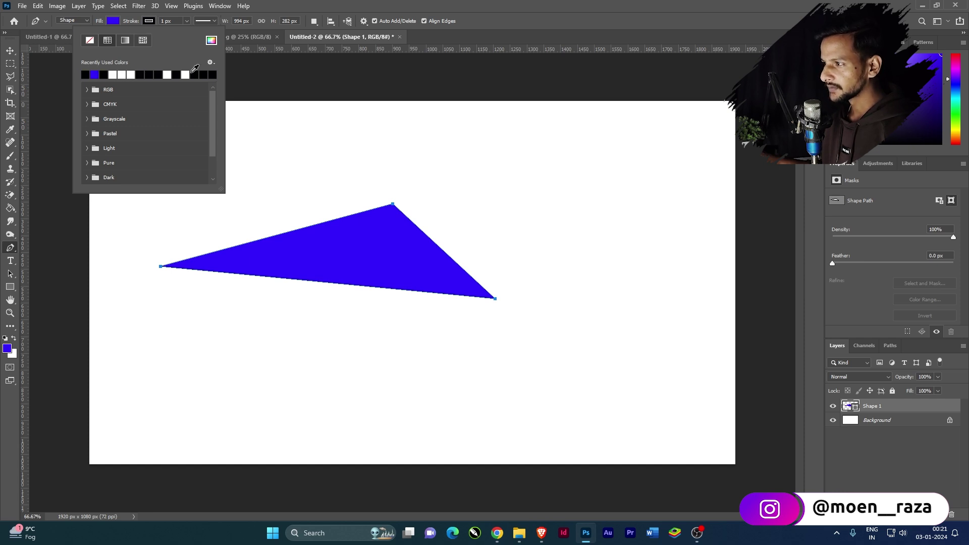
left_click(212, 40)
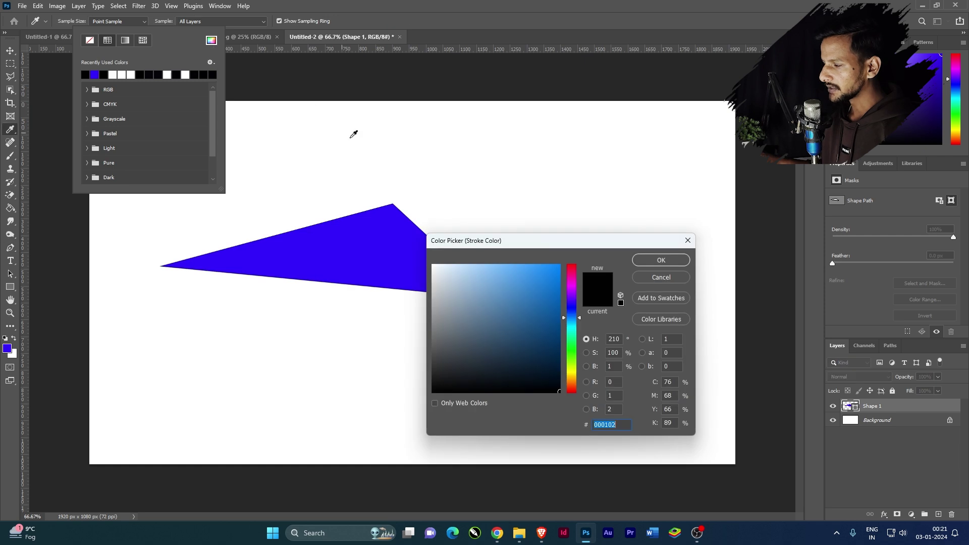
left_click_drag(575, 284, 574, 268)
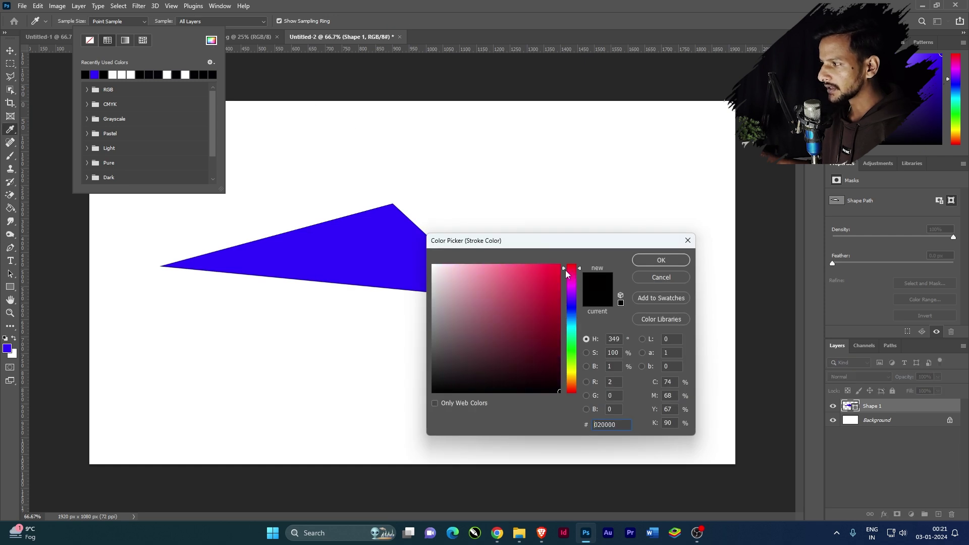
left_click(560, 265)
left_click(661, 260)
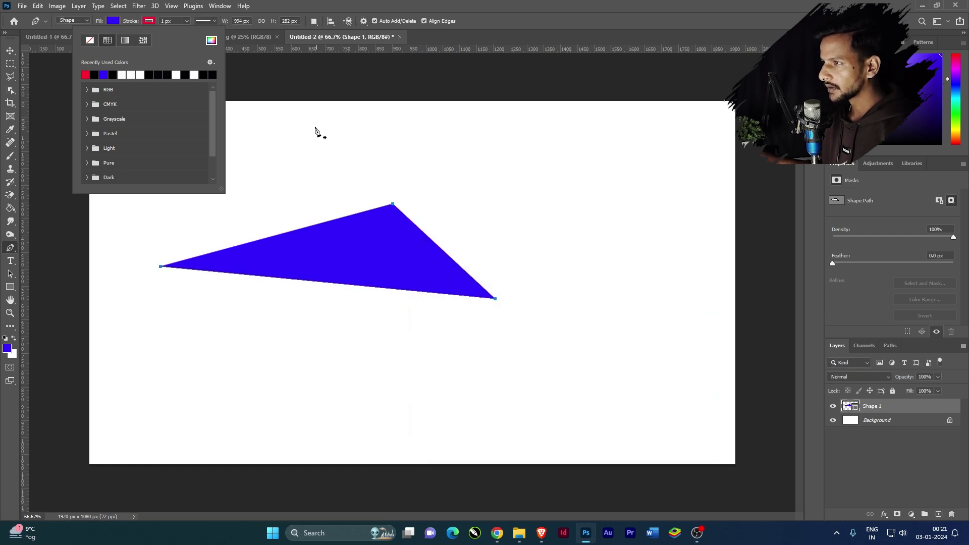
Step: Set the triangle's stroke width to 5 px
left_click(174, 20)
left_click(171, 22)
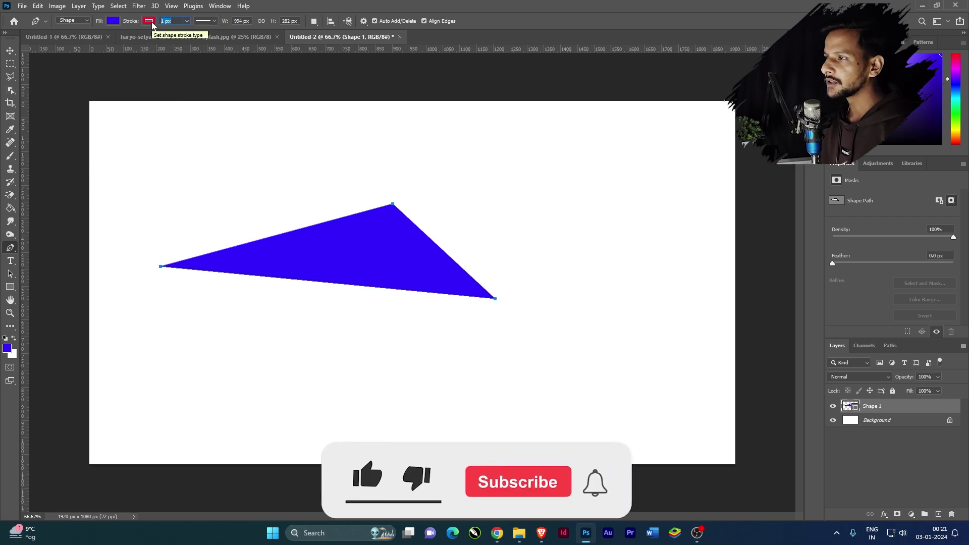
type("5")
key("Return")
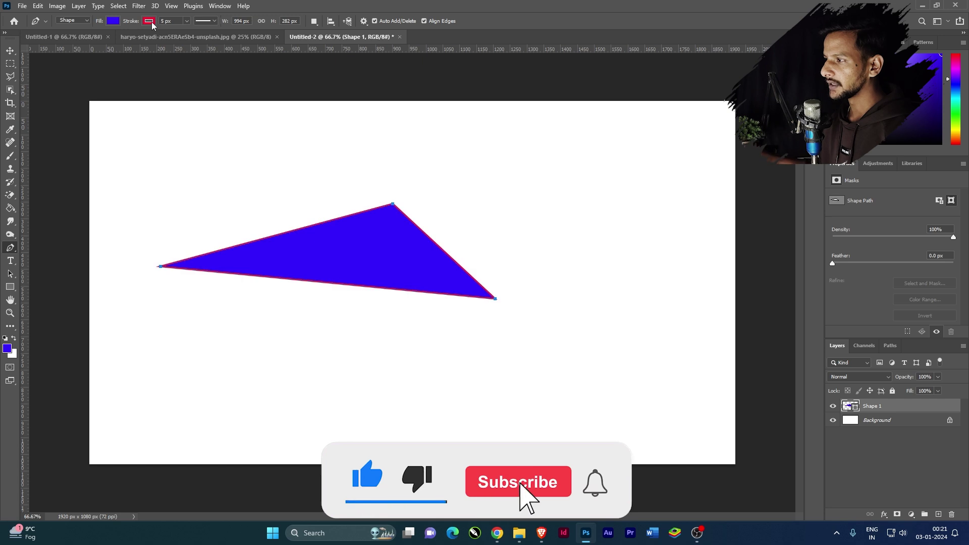
Step: Try the dashed and dotted stroke styles on the triangle and restore the solid line
left_click(209, 20)
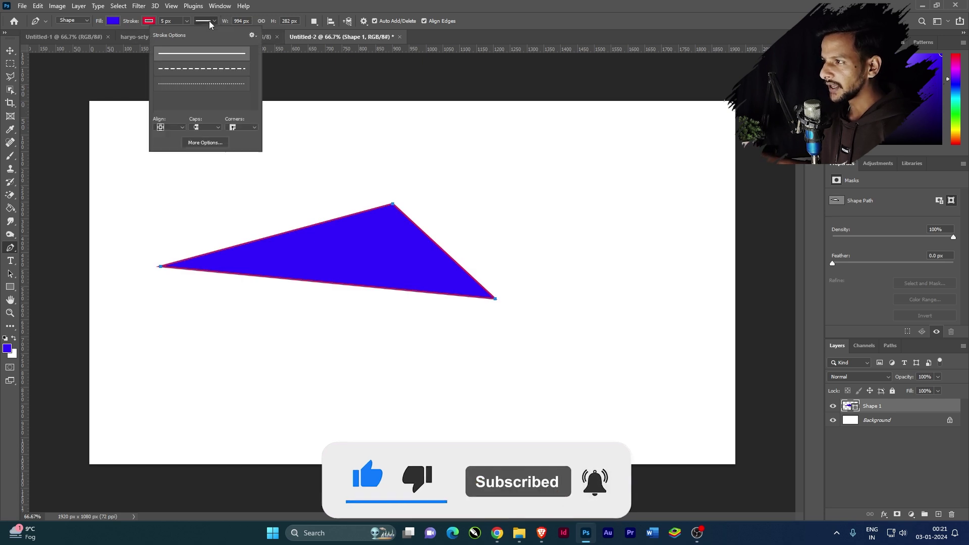
left_click(205, 68)
scroll(319, 238, "up", 6)
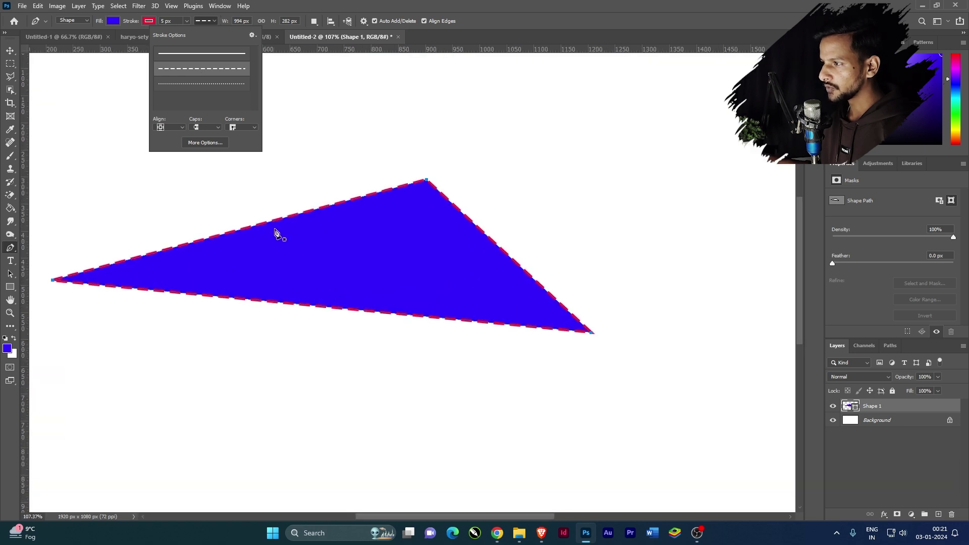
left_click(214, 90)
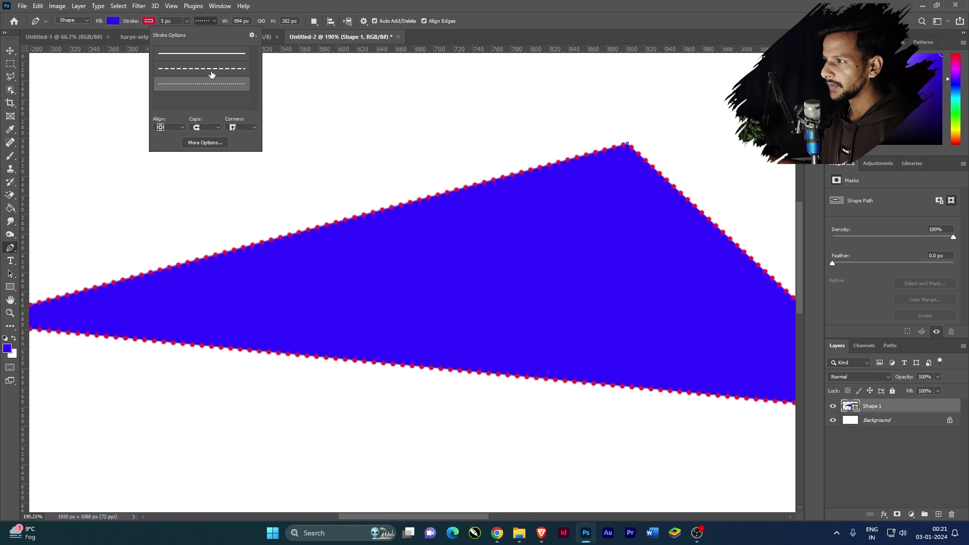
left_click(211, 74)
left_click(207, 58)
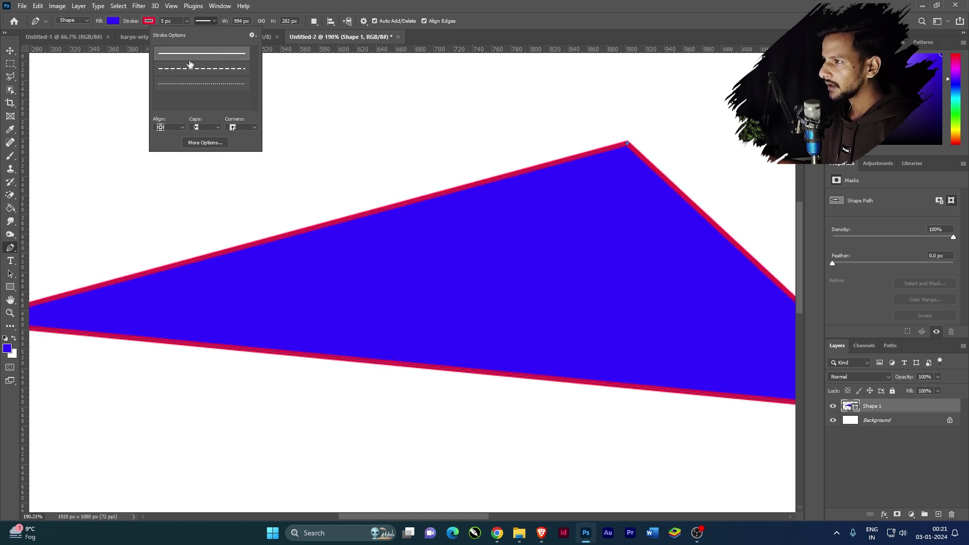
left_click(150, 22)
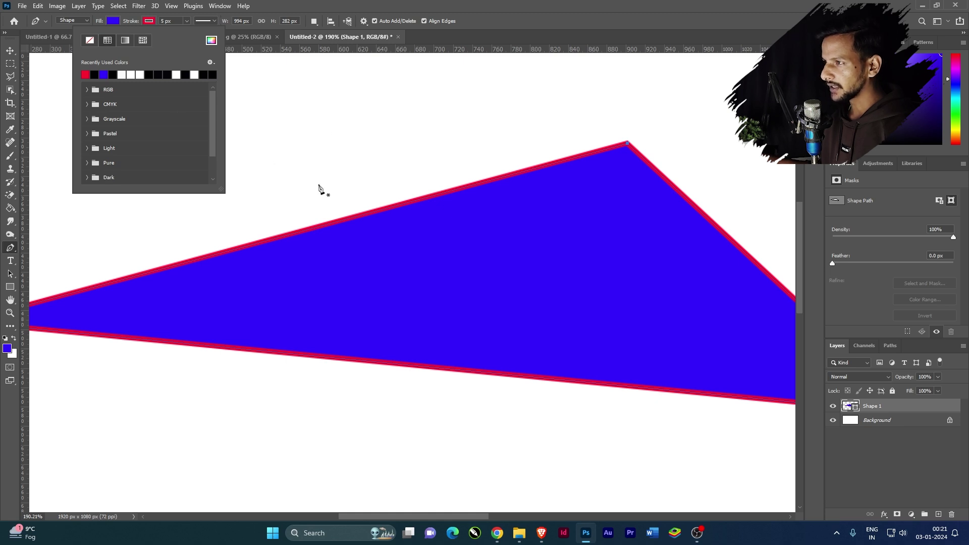
scroll(318, 187, "down", 3)
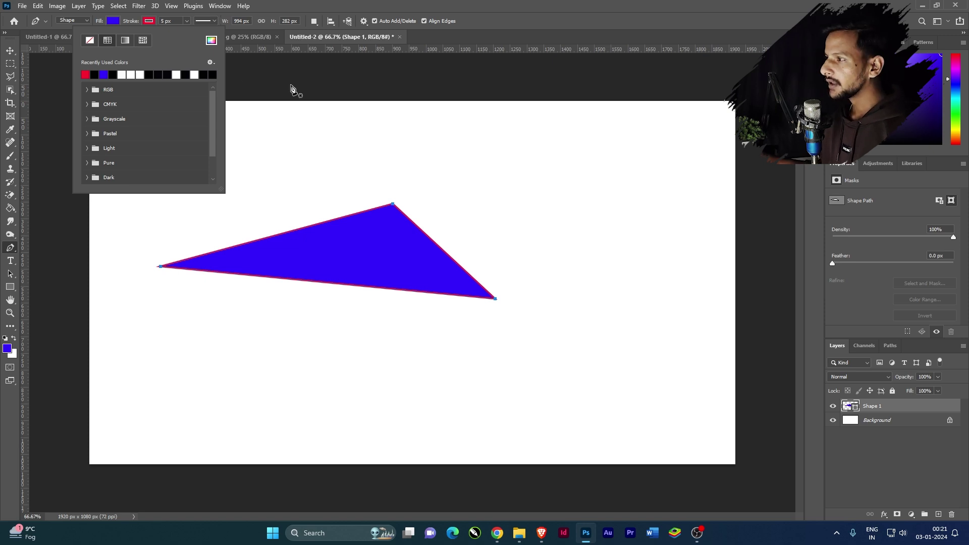
scroll(247, 181, "up", 1)
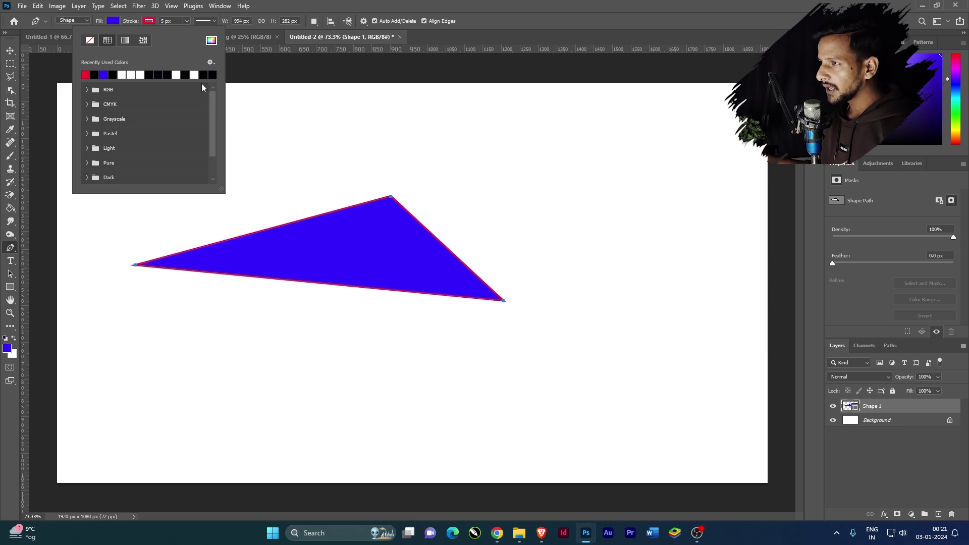
left_click(115, 21)
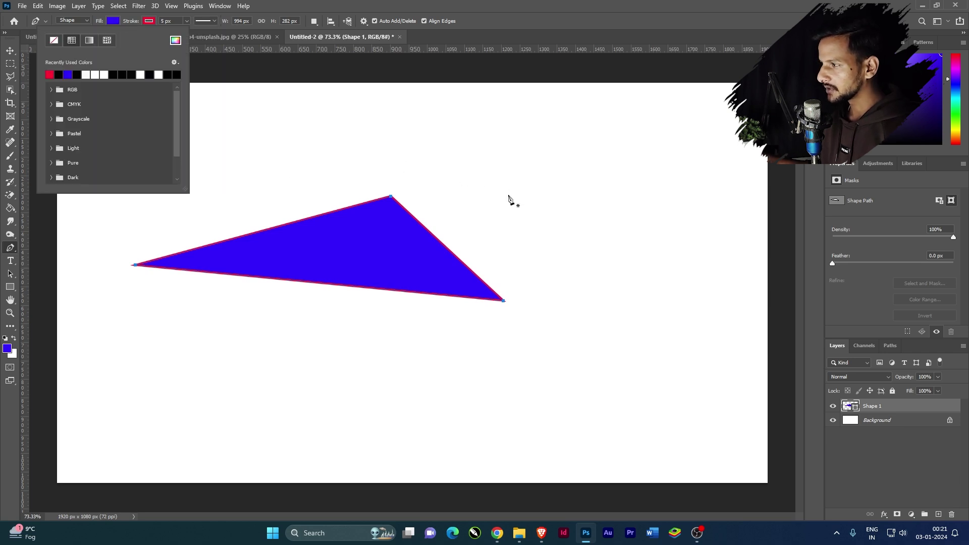
left_click(308, 379)
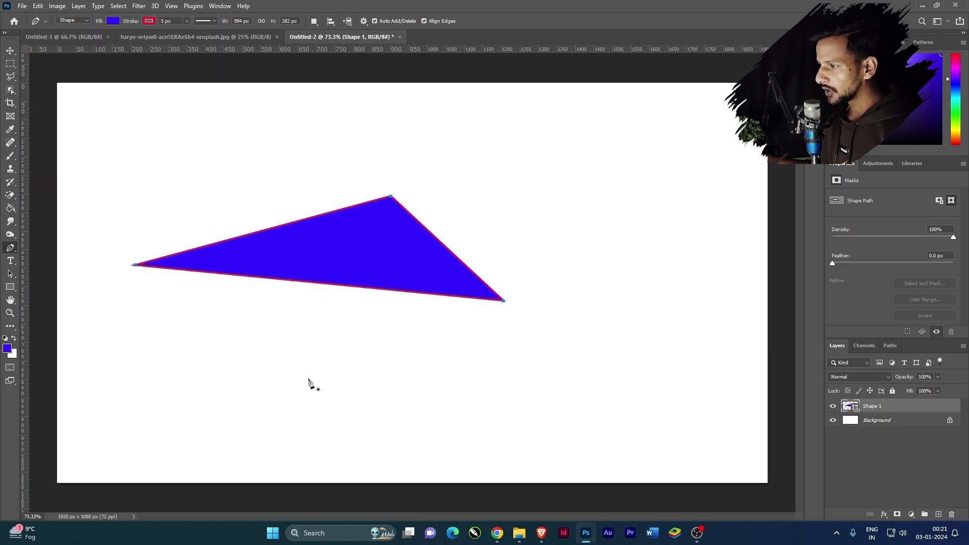
left_click(456, 374)
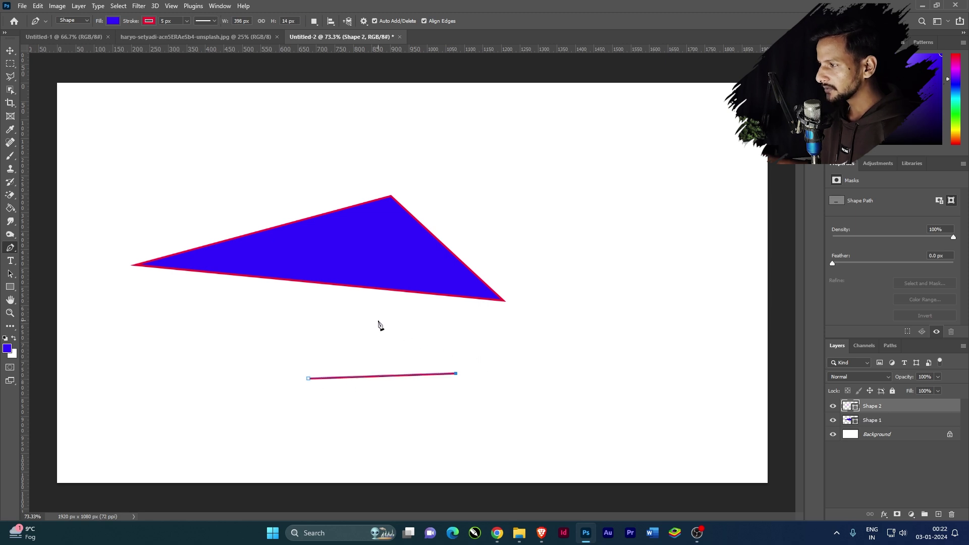
left_click_drag(348, 312, 328, 275)
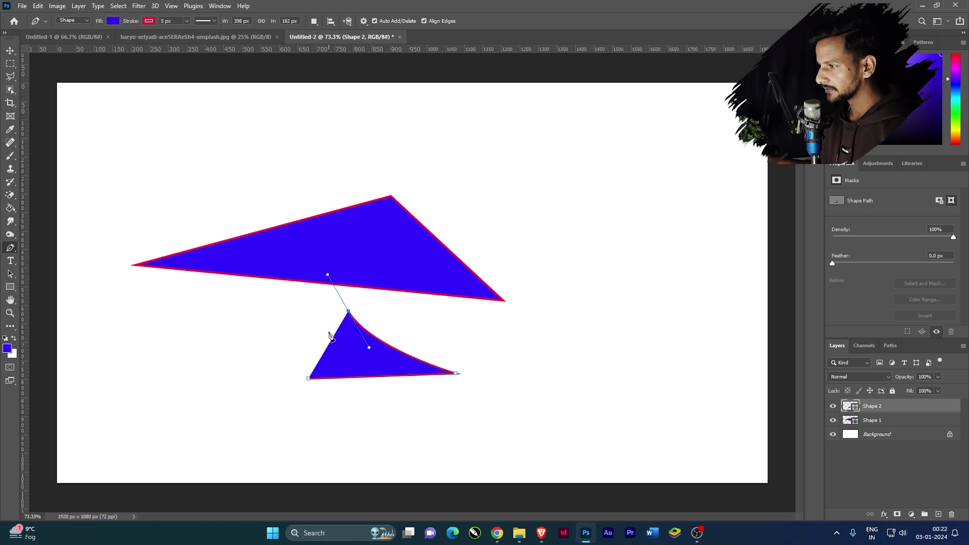
left_click(309, 380)
left_click(348, 311, "alt")
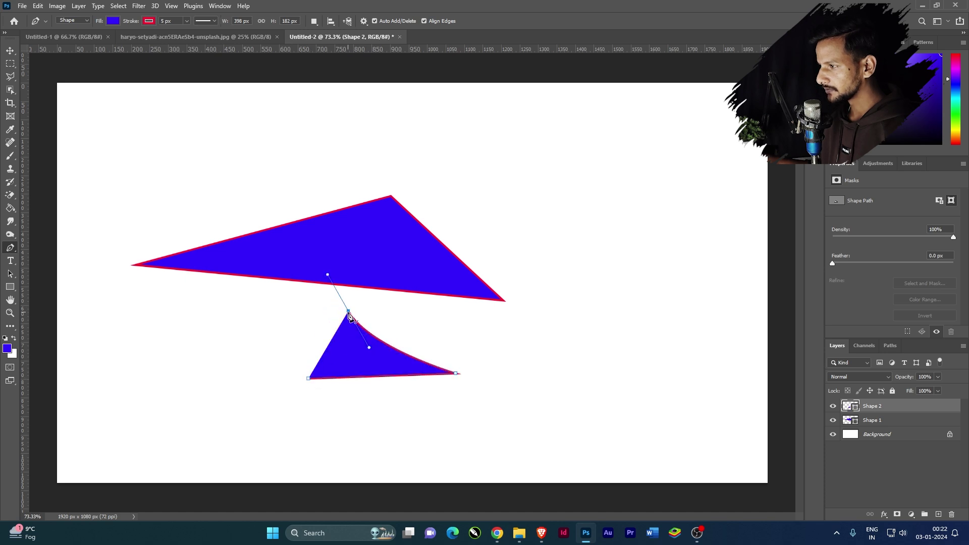
left_click(310, 383)
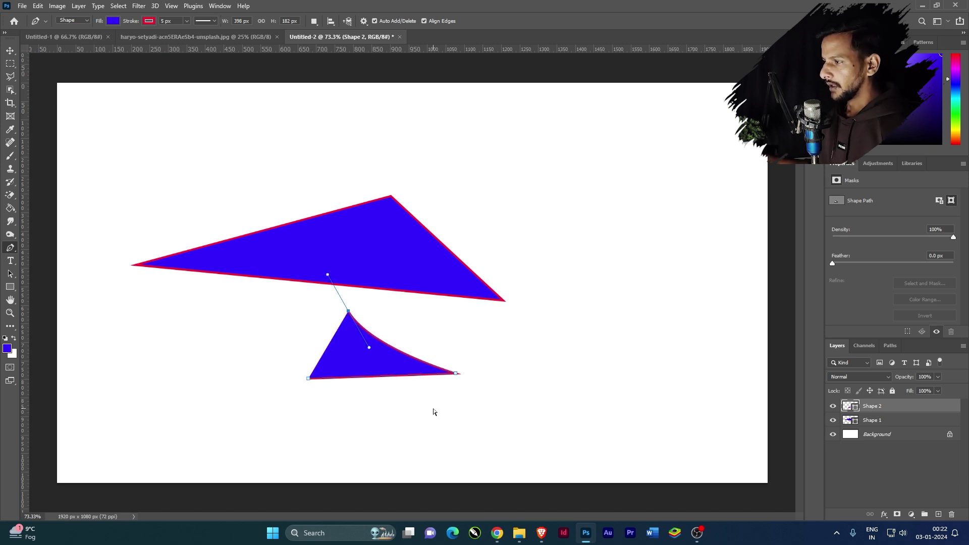
key("ctrl+z")
key("ctrl+z")
key("ctrl+z")
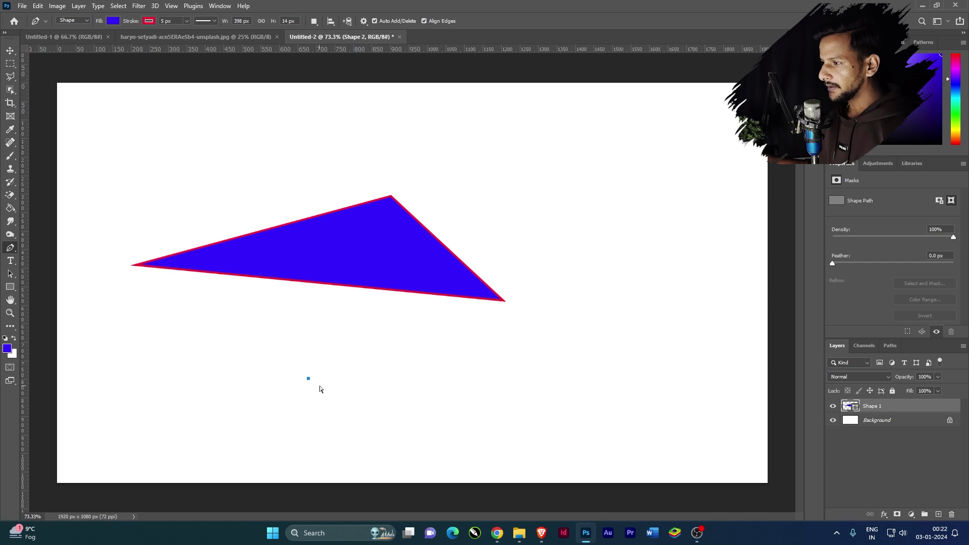
Step: Draw a closed arch shape about 659 × 141 px below the triangle, with a curved top edge and a straight base
left_click(194, 372)
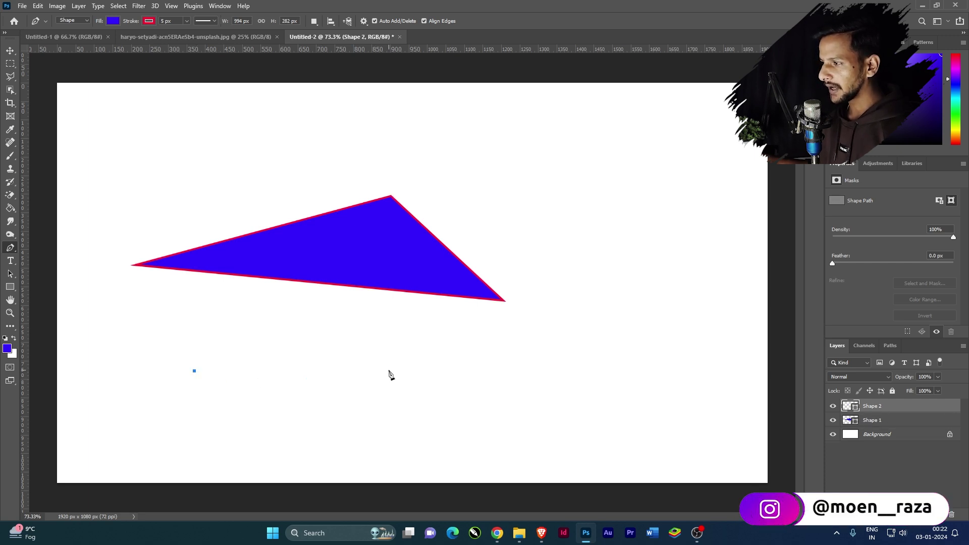
left_click_drag(438, 356, 624, 448)
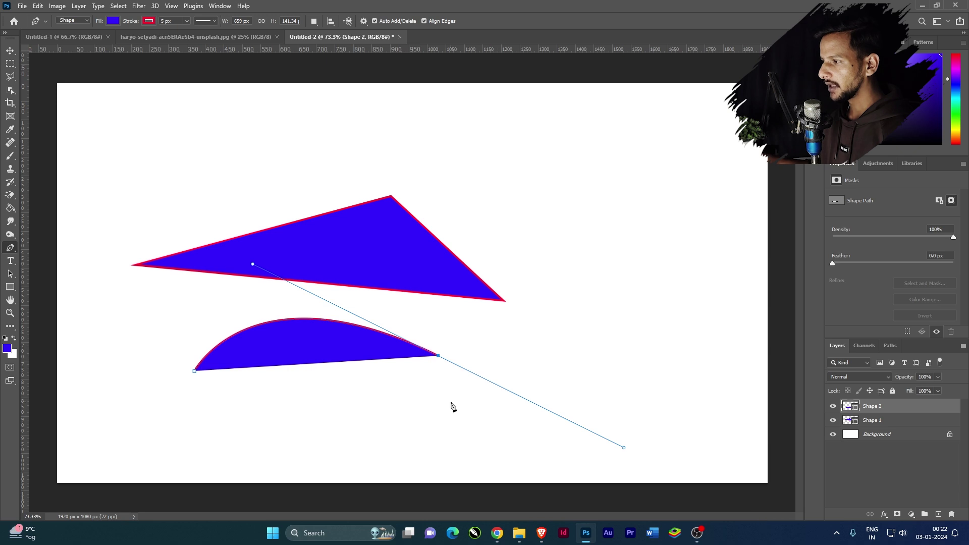
left_click(194, 371)
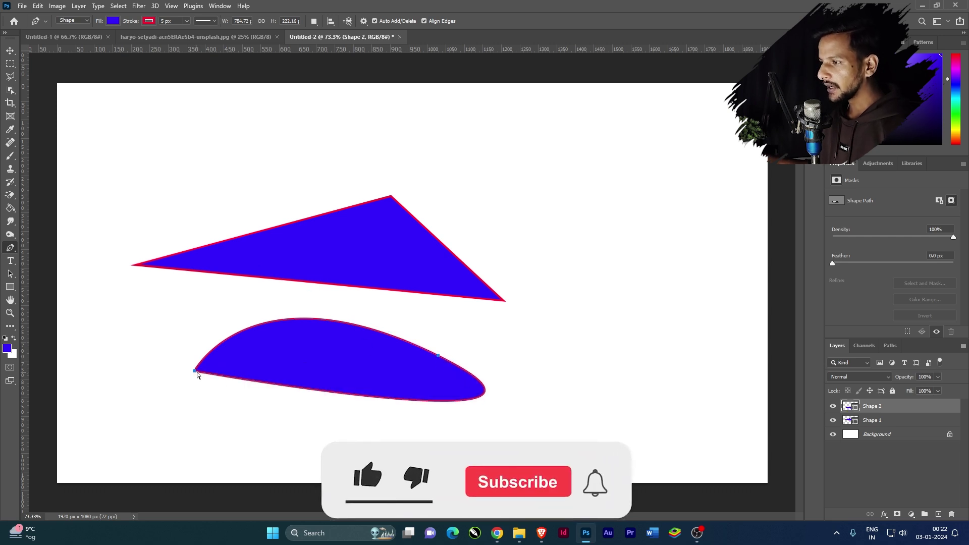
key("ctrl+z")
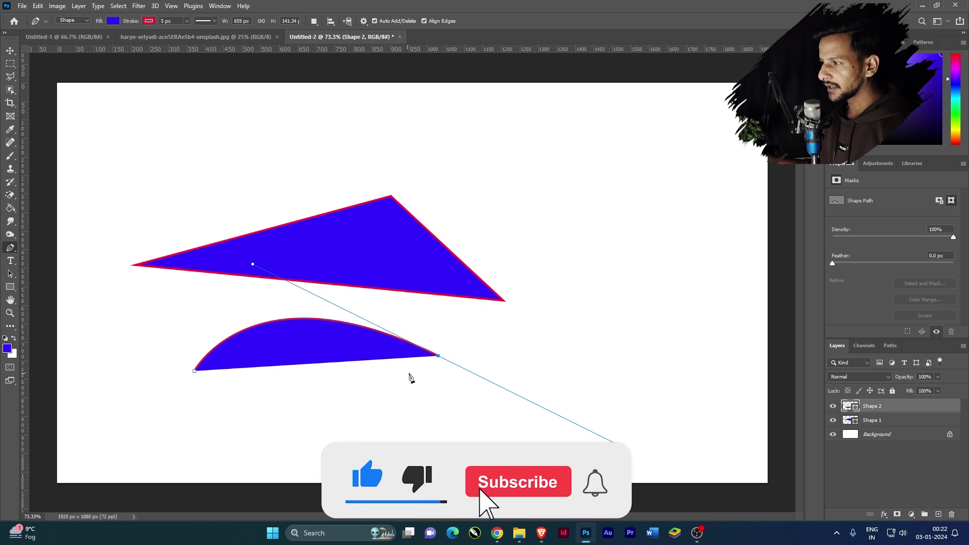
left_click(439, 357)
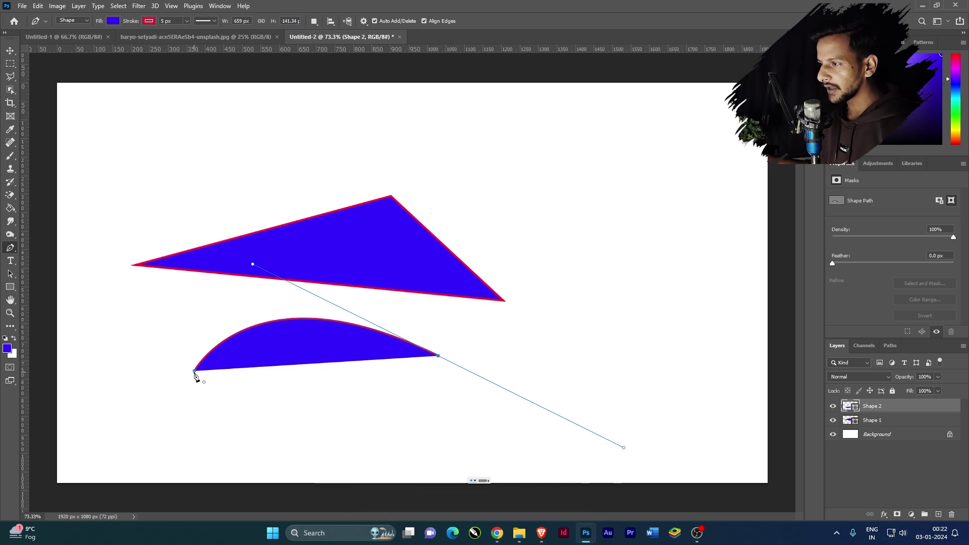
left_click(438, 357)
left_click(195, 372)
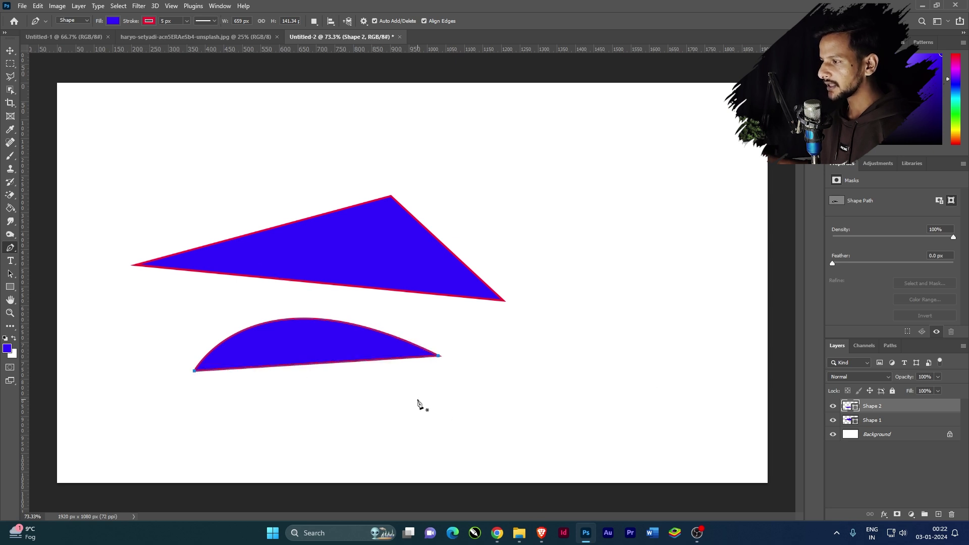
Step: Fill the arch shape with black from the recently used colors
left_click(113, 21)
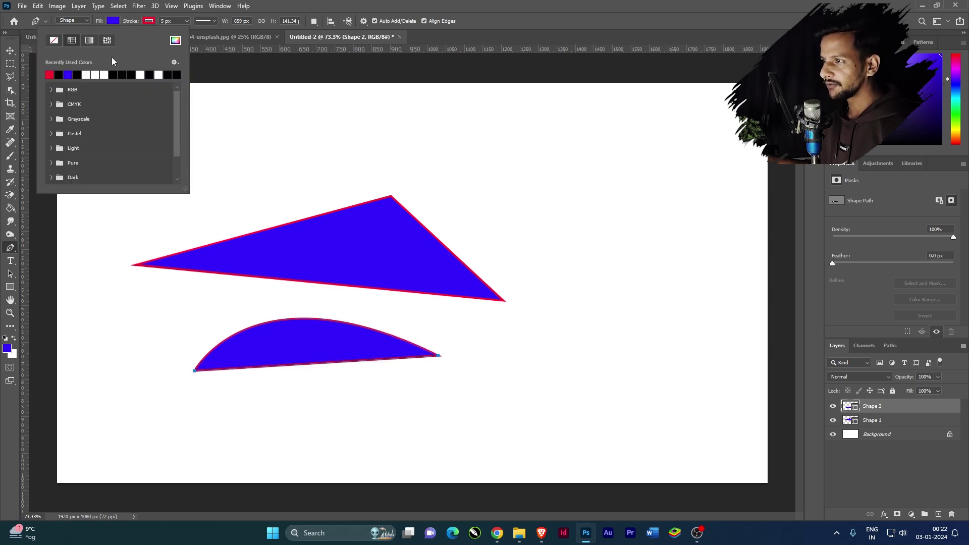
left_click(59, 75)
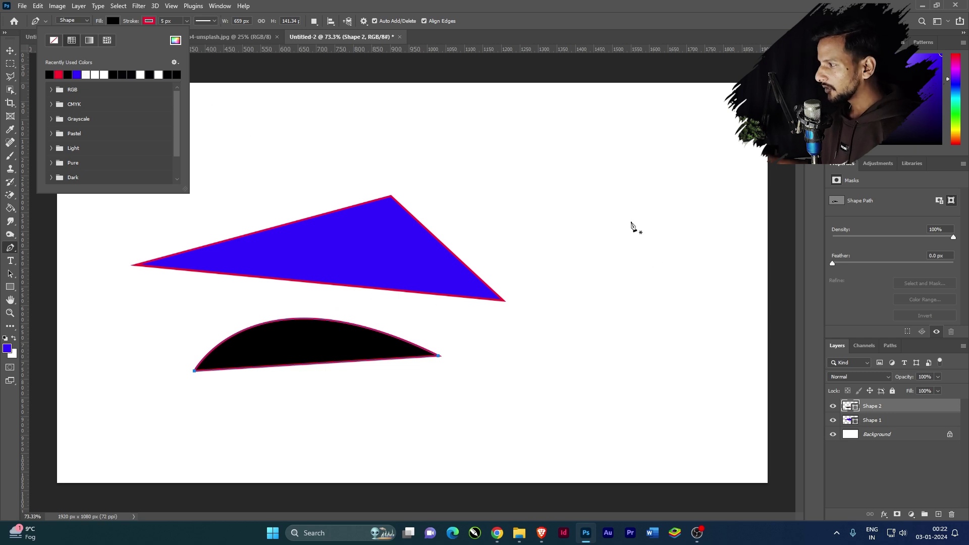
Step: Draw a closed freeform wavy shape about 616 × 531 px on the canvas area beside the blue triangle, mostly with curved segments
left_click(647, 204)
left_click(647, 199)
left_click_drag(631, 238, 645, 265)
left_click_drag(646, 315, 626, 301)
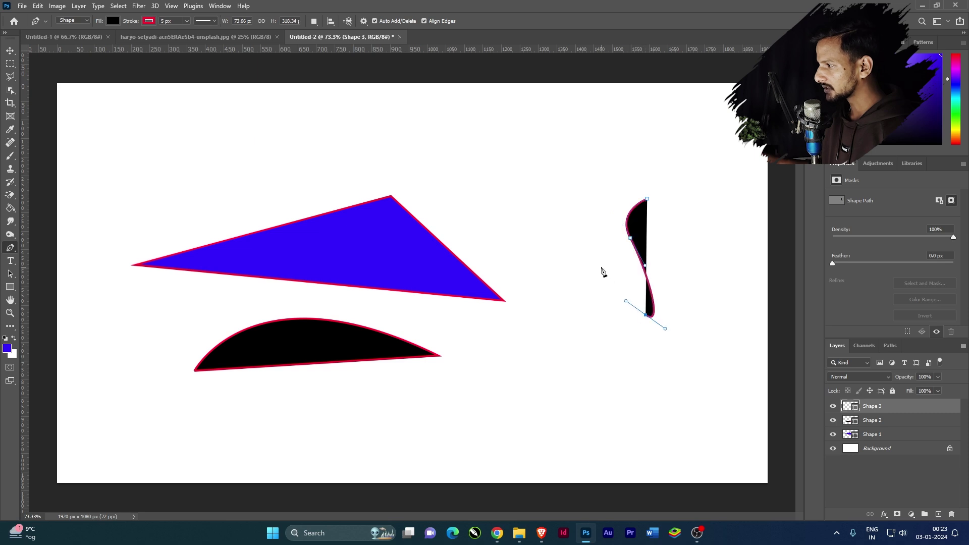
left_click(584, 249)
left_click_drag(569, 254, 563, 276)
left_click_drag(555, 336, 538, 307)
left_click_drag(520, 223, 587, 170)
left_click_drag(663, 165, 677, 131)
left_click_drag(705, 161, 723, 184)
left_click_drag(746, 235, 709, 212)
left_click_drag(699, 246, 705, 272)
left_click_drag(713, 329, 720, 343)
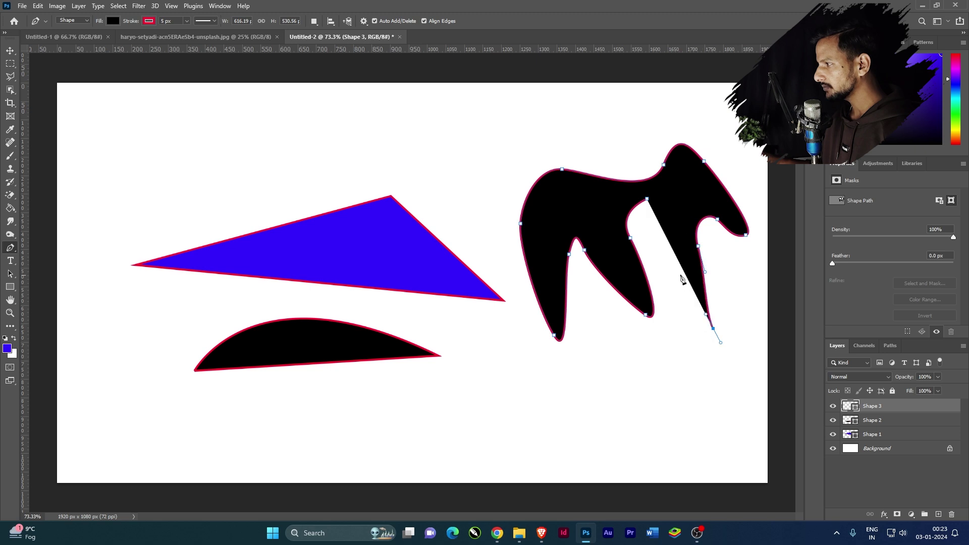
left_click(648, 200)
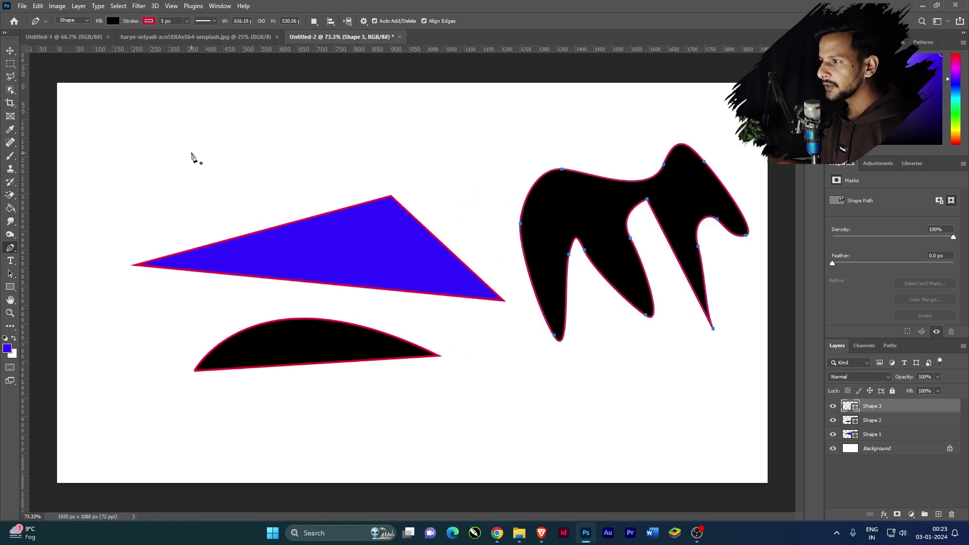
Step: Draw a closed straight-edged triangle about 540 × 266 px above the blue triangle, pointing downward
left_click(122, 123)
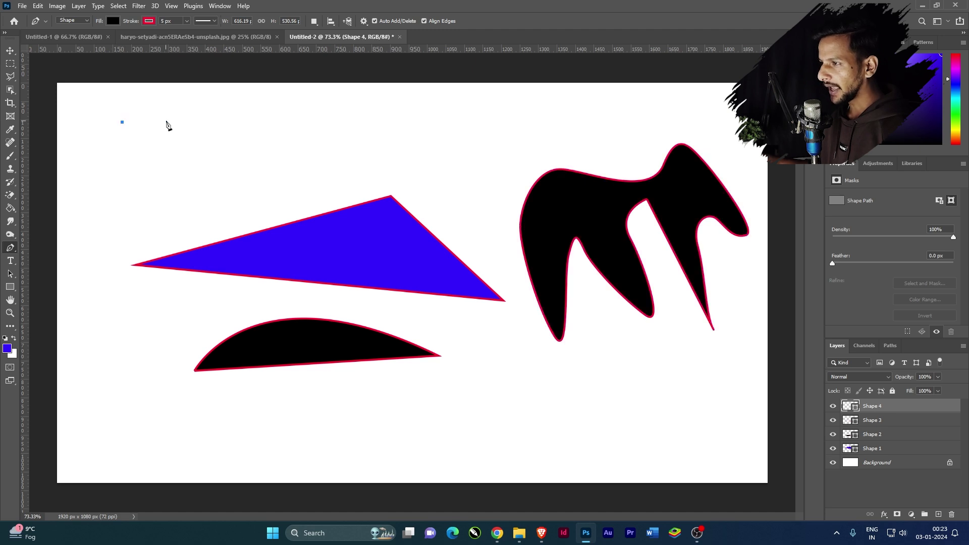
left_click(323, 118)
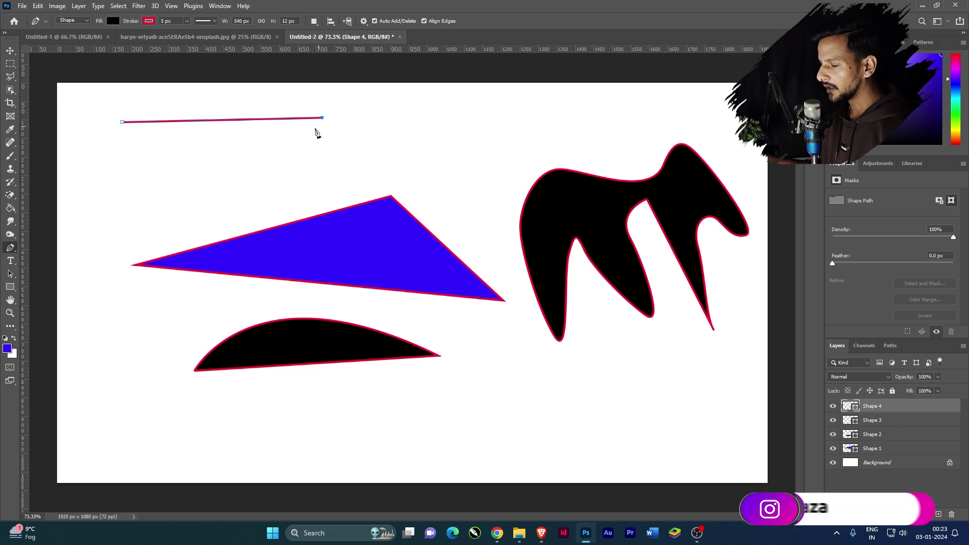
left_click(199, 216)
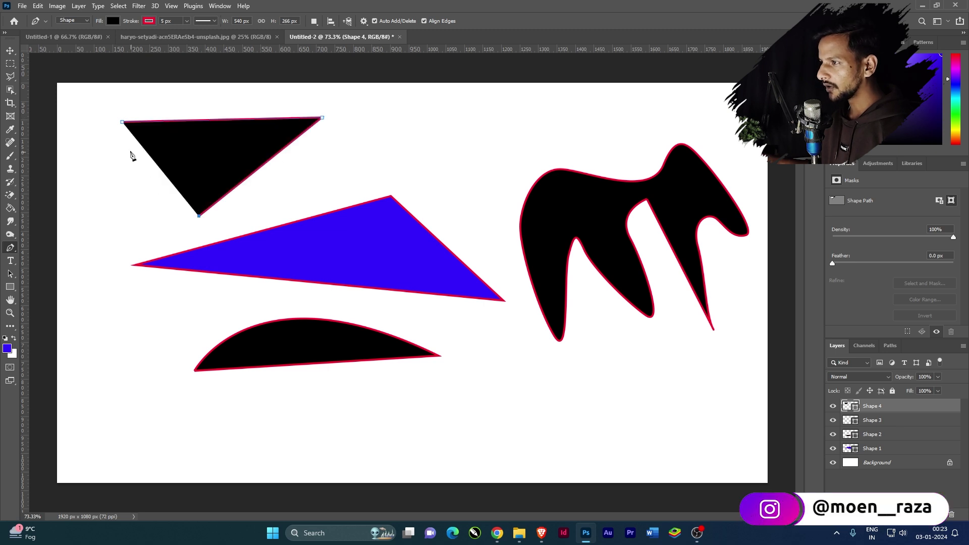
left_click(122, 124)
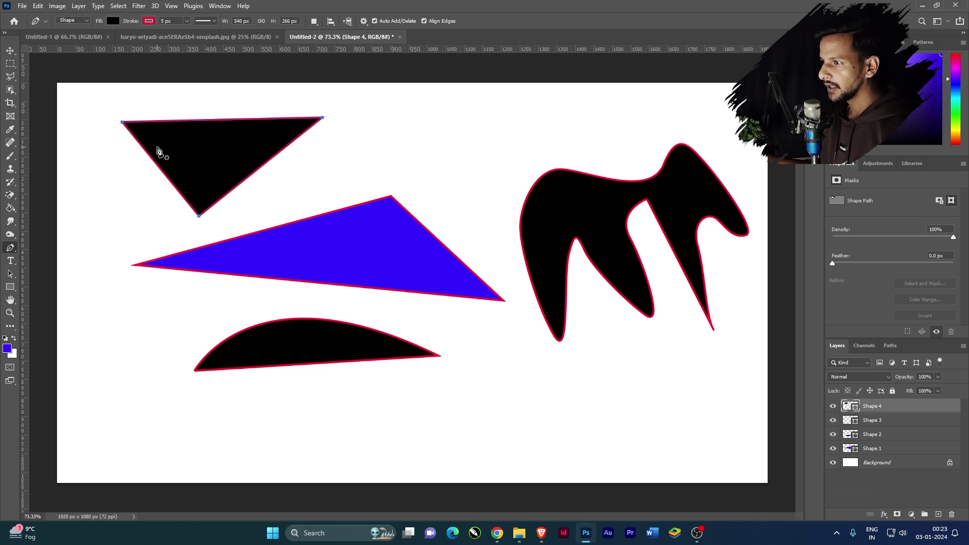
Step: Try curving the lower corner of the upper black triangle twice with the Convert Point tool, undoing each change
right_click(14, 251)
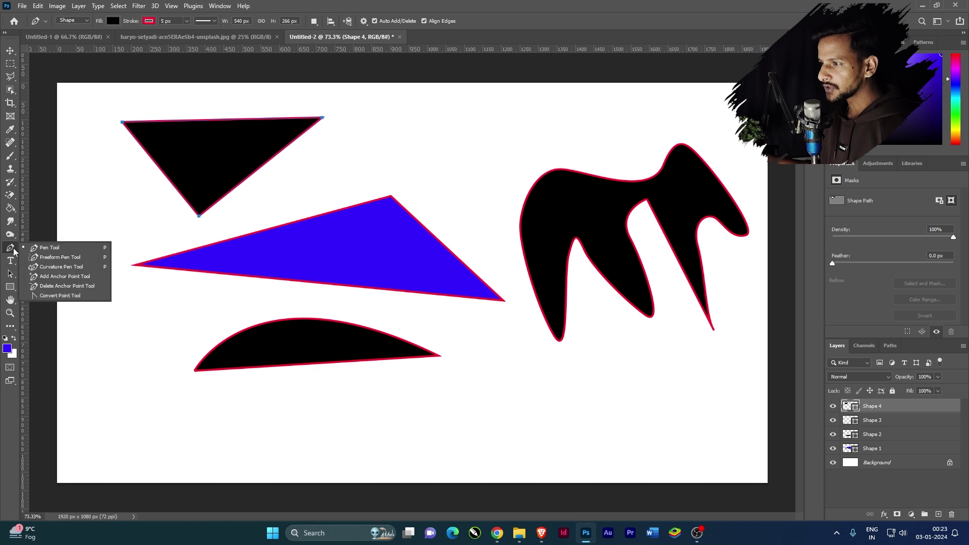
left_click(58, 296)
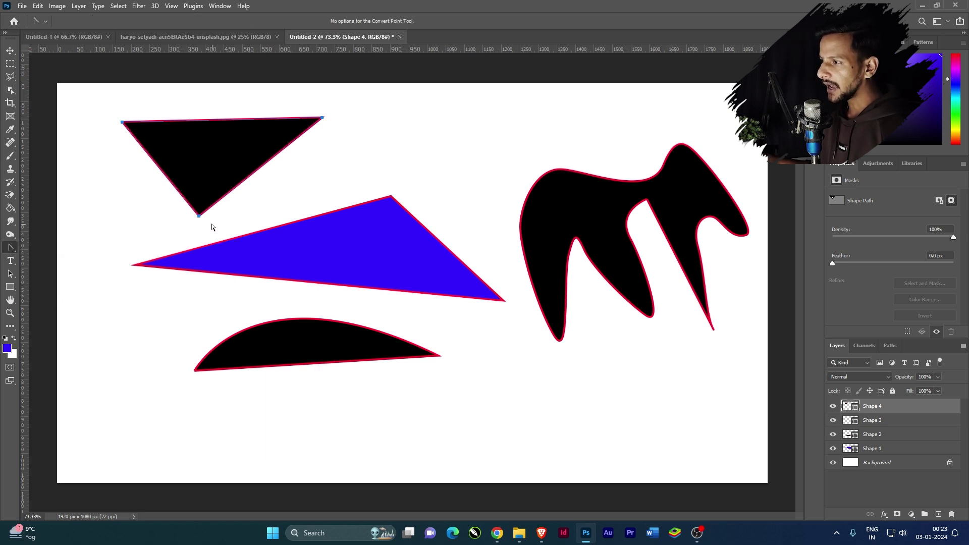
left_click_drag(199, 217, 184, 177)
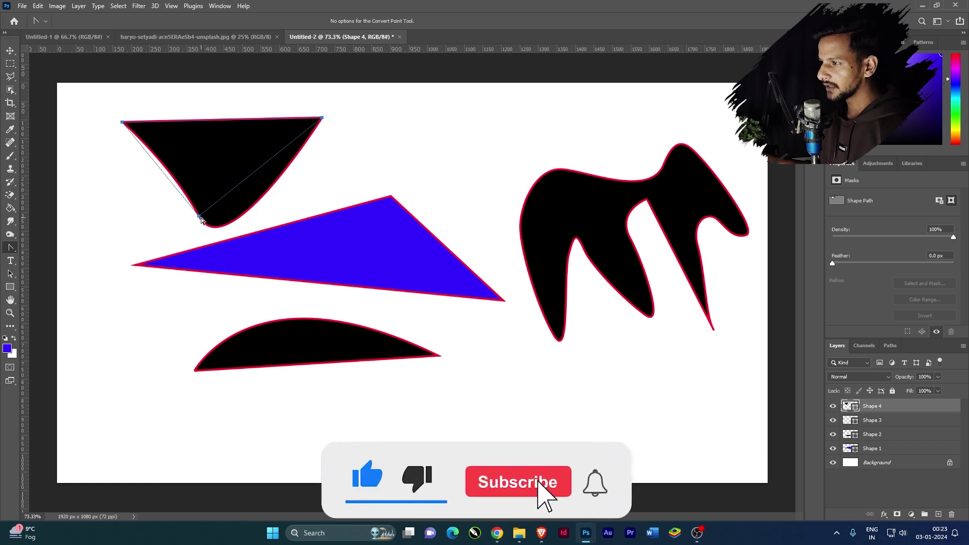
key("ctrl+z")
right_click(10, 248)
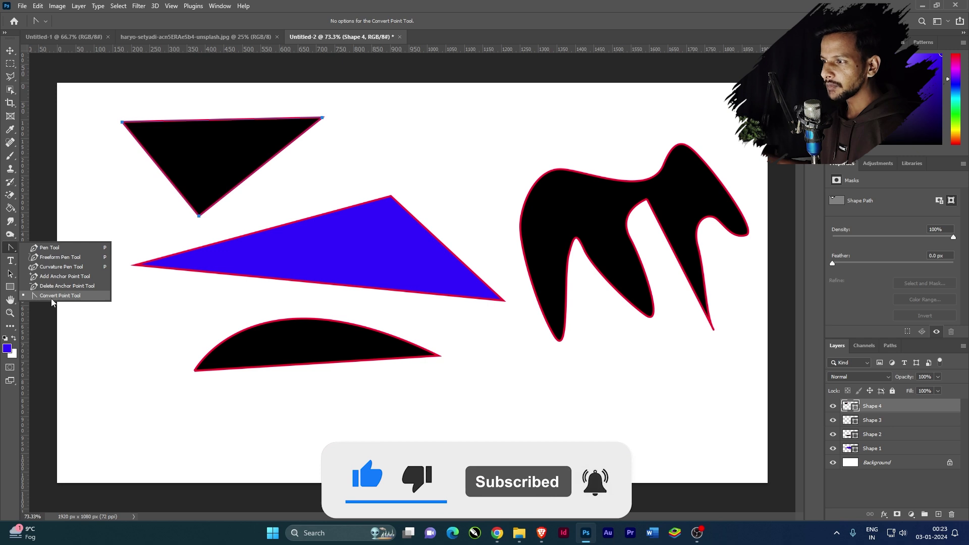
left_click(55, 296)
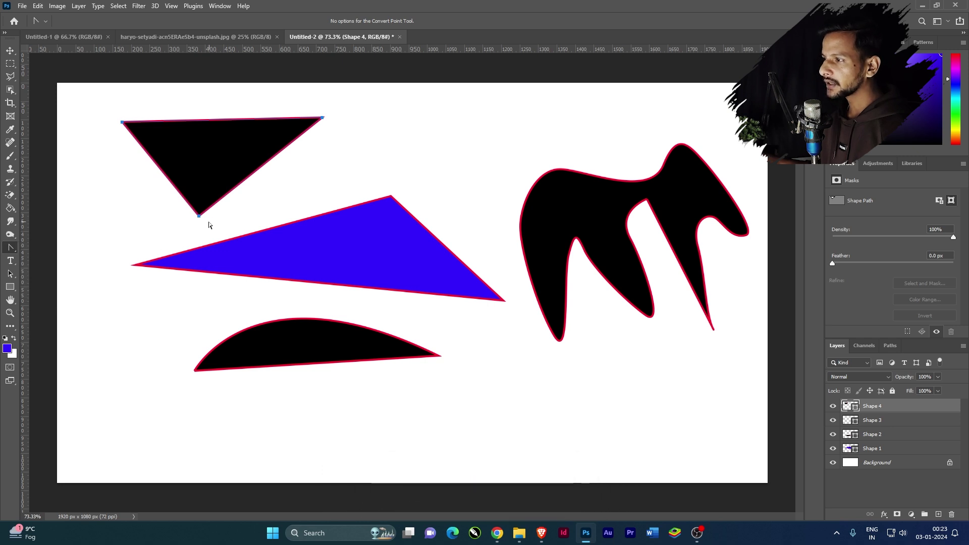
left_click_drag(200, 216, 306, 211)
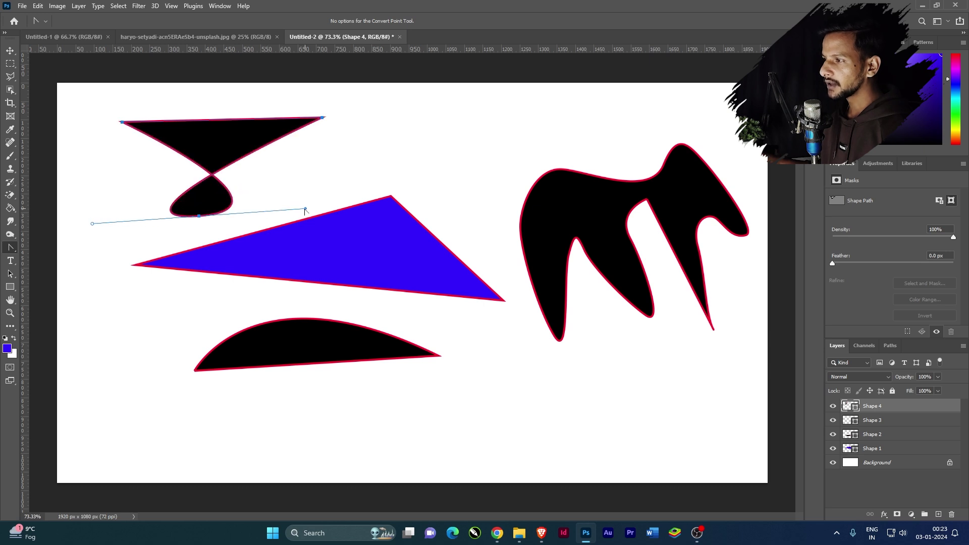
key("ctrl+z")
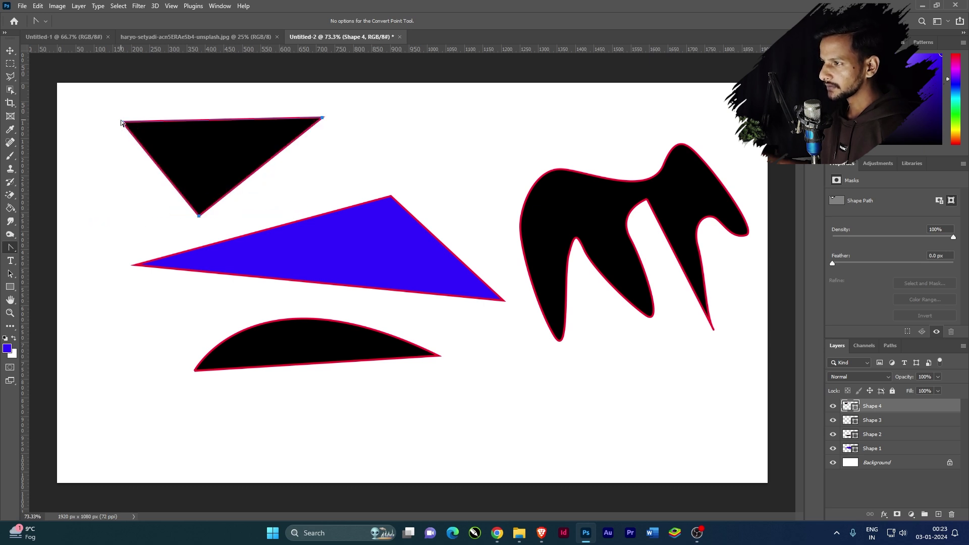
Step: Try bending the upper-left corner of the black triangle with the Convert Point tool and undo the changes
left_click_drag(123, 124, 178, 166)
key("ctrl+z")
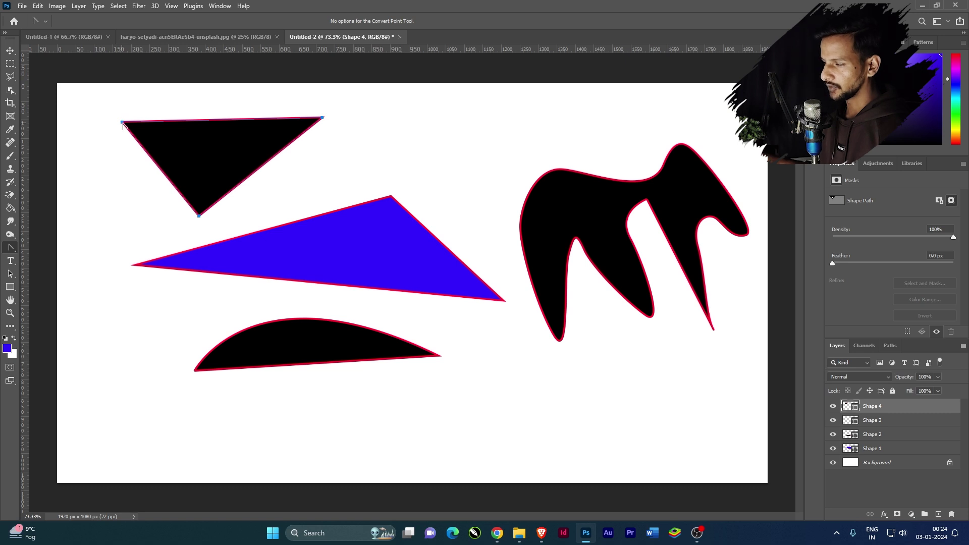
left_click_drag(132, 127, 264, 147)
key("ctrl+z")
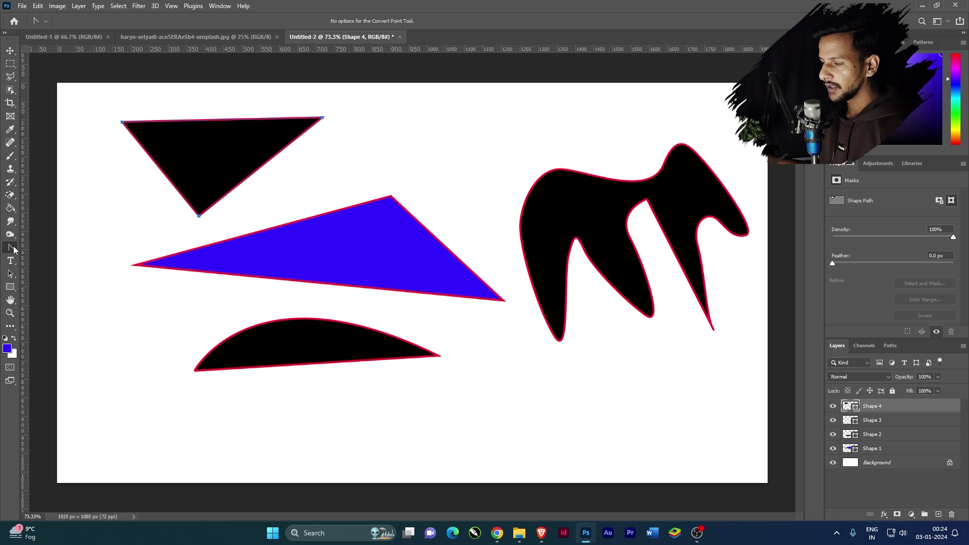
Step: Move the upper black triangle closer to the canvas's upper-left corner
left_click(10, 51)
left_click_drag(267, 139, 244, 130)
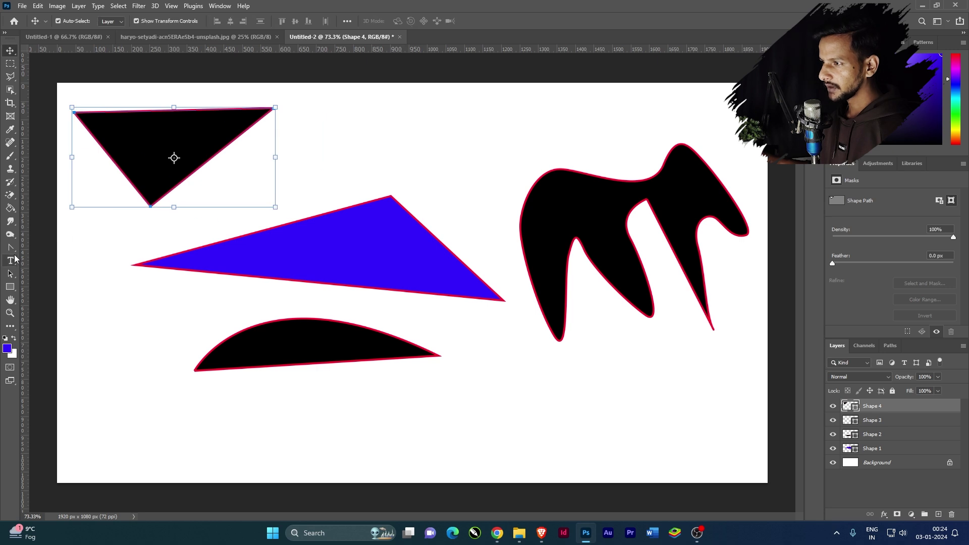
Step: Draw a closed triangle about 538 × 196 px with the Pen tool in the empty area below the wavy shape
left_click(11, 249)
right_click(12, 251)
left_click(46, 258)
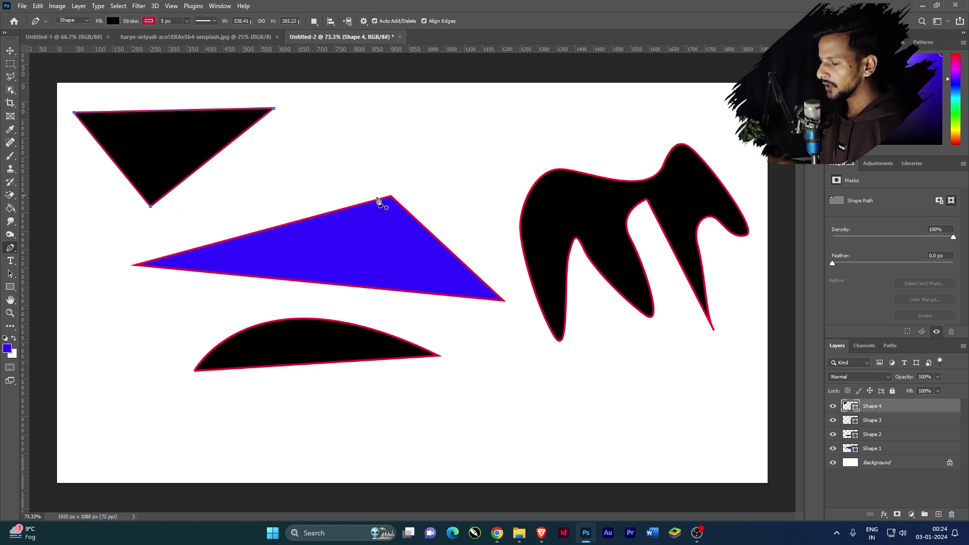
key("ctrl+minus")
left_click(489, 379)
left_click(670, 374)
left_click(626, 439)
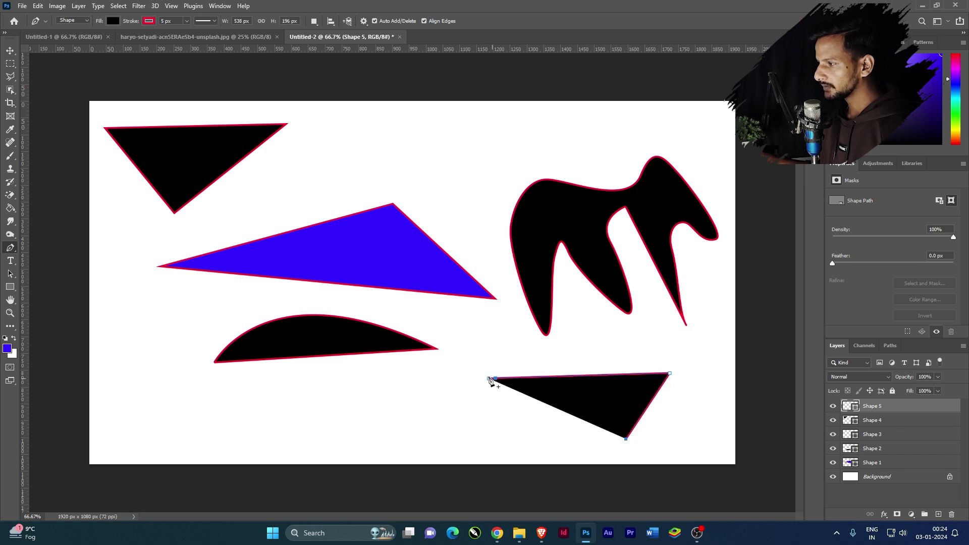
left_click(489, 379)
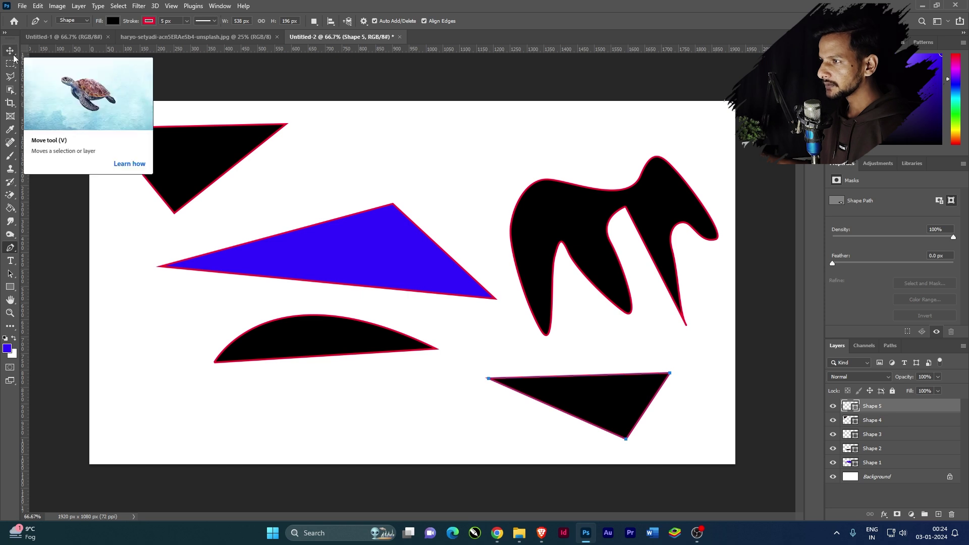
Step: Reshape the lower triangle to about 440 × 230 px by moving its three corner points with the Direct Selection tool
left_click(10, 274)
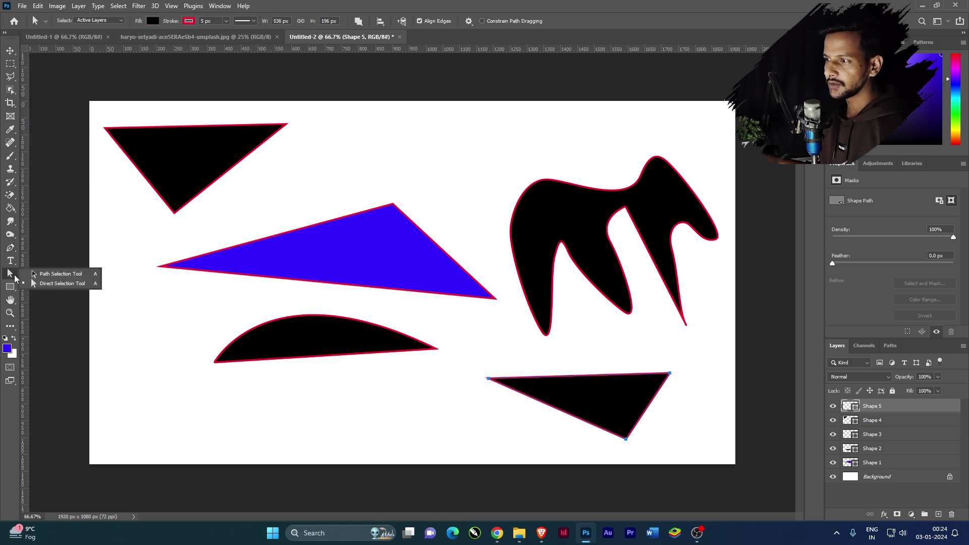
left_click(58, 284)
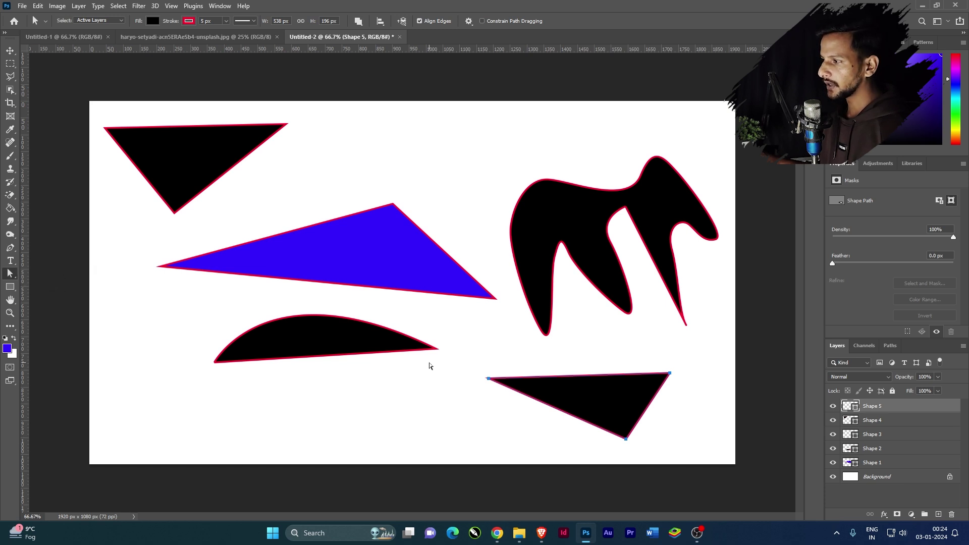
left_click_drag(489, 382, 476, 354)
left_click_drag(677, 359, 606, 350)
mouse_move(634, 425)
left_mouse_down()
mouse_move(550, 447)
mouse_move(580, 447)
mouse_move(624, 428)
left_mouse_up()
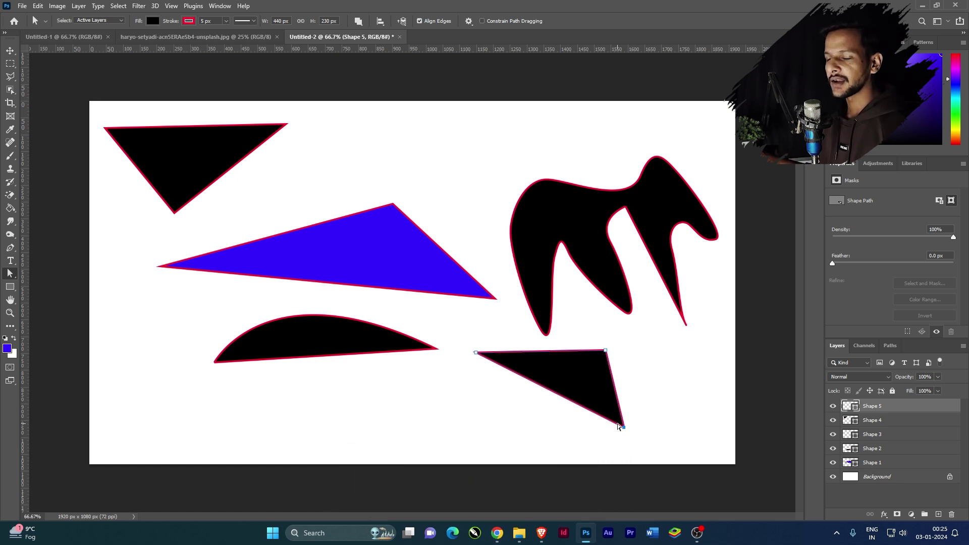
Step: Clear the canvas by deleting the five shape layers, keeping only the Background layer, and remove the selection
left_click(10, 248)
scroll(381, 266, "down", 2)
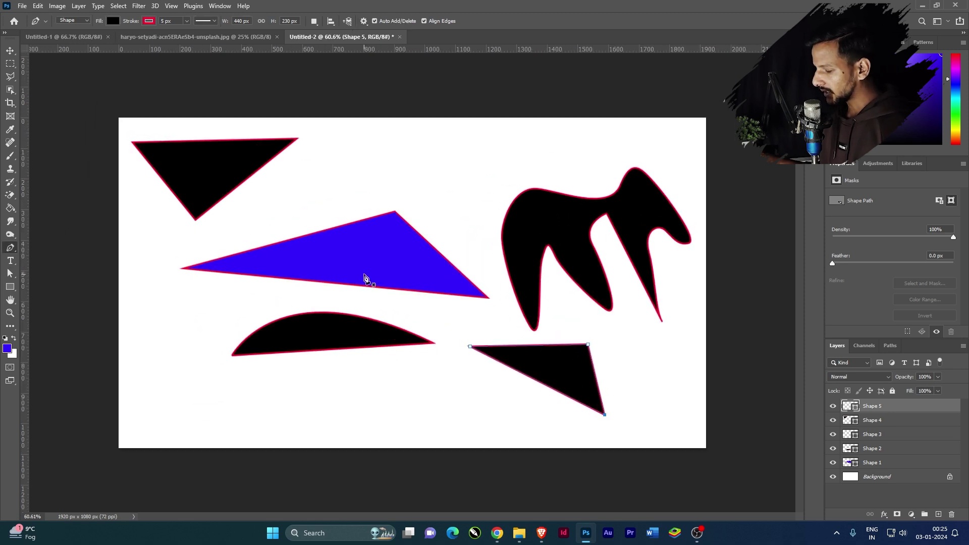
key("ctrl+a")
key("Delete")
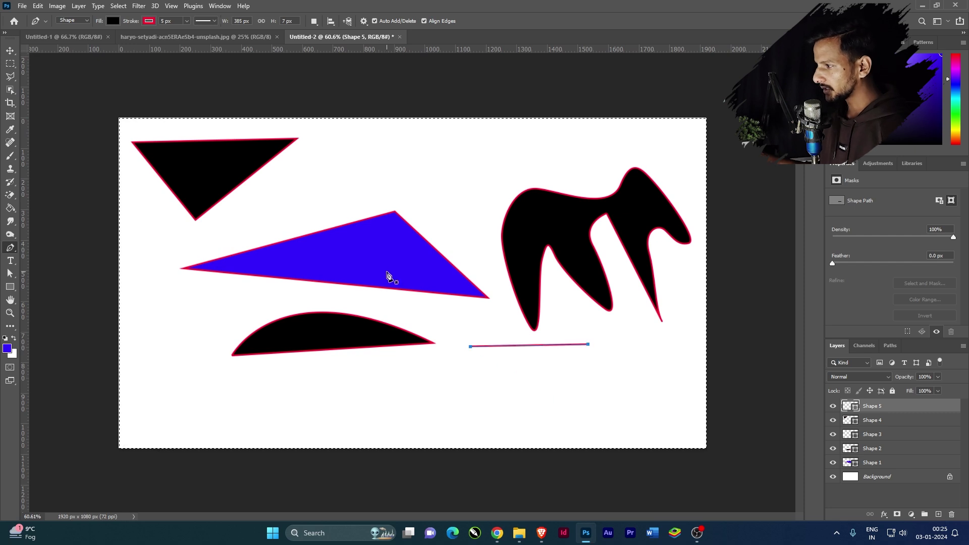
left_click(881, 463, "shift")
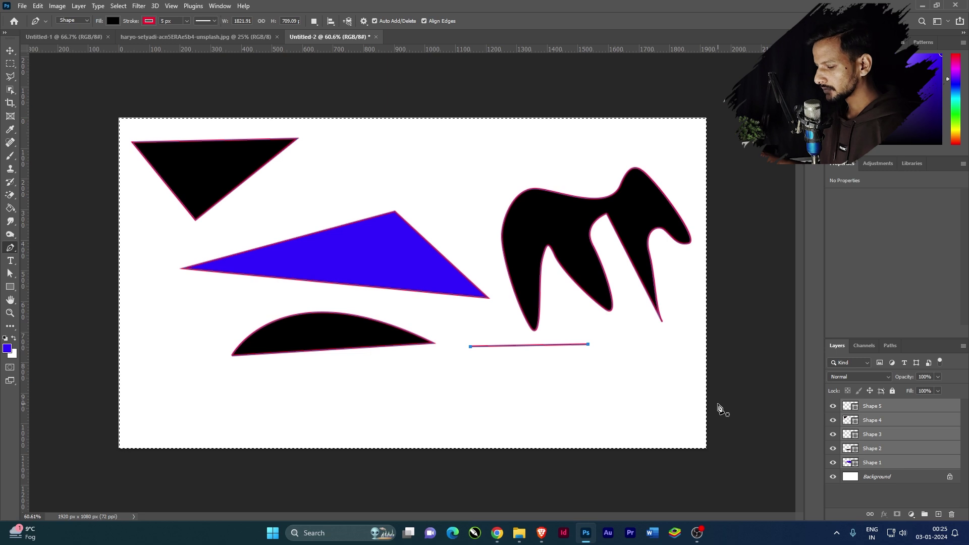
key("ctrl+d")
key("Delete")
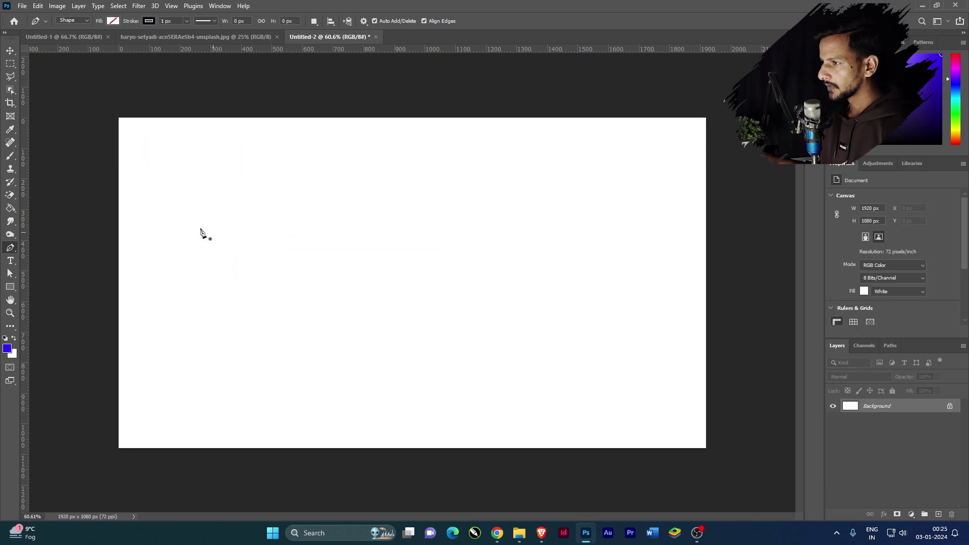
Step: Draw a closed three-point Pen shape about 924 × 351 px with one inward-curved edge, removing the last point's outgoing handle before closing straight
left_click(176, 215)
left_click(458, 209)
left_click_drag(340, 317, 326, 399)
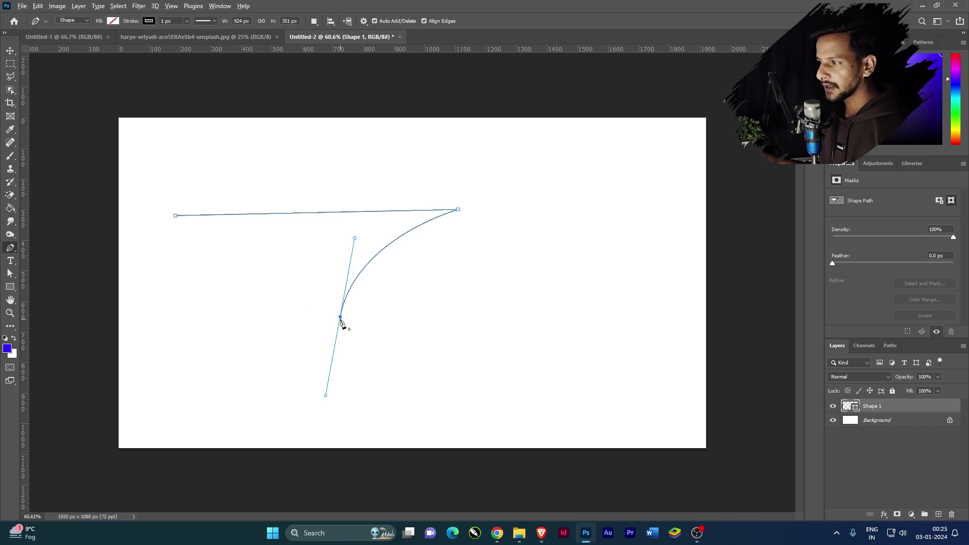
left_click(340, 318, "alt")
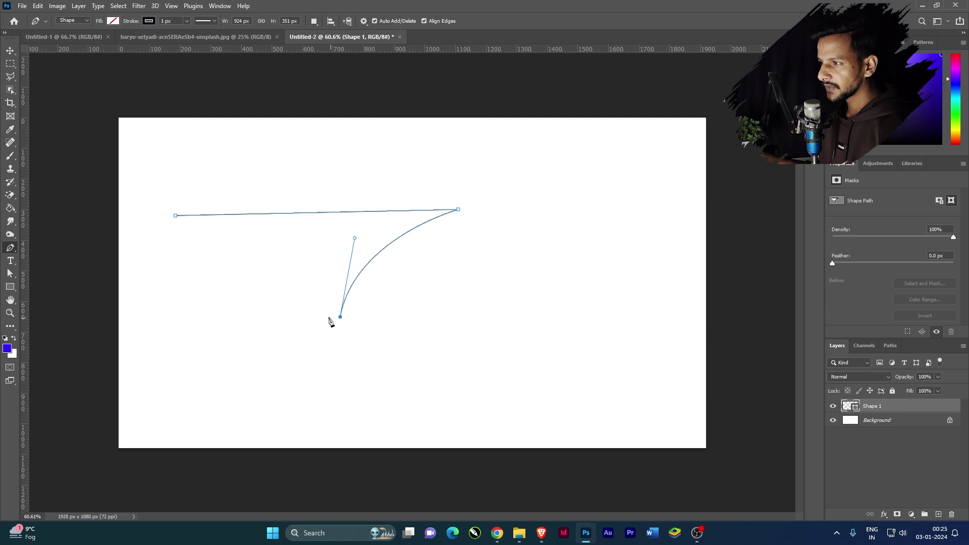
left_click(178, 217)
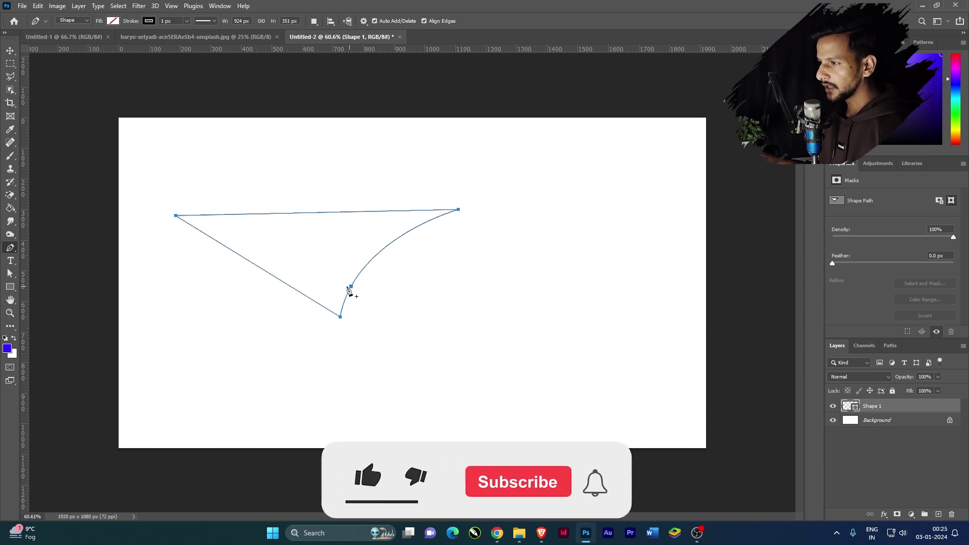
Step: Fill the new curved-edge shape with black and move it slightly to the right
left_click(113, 20)
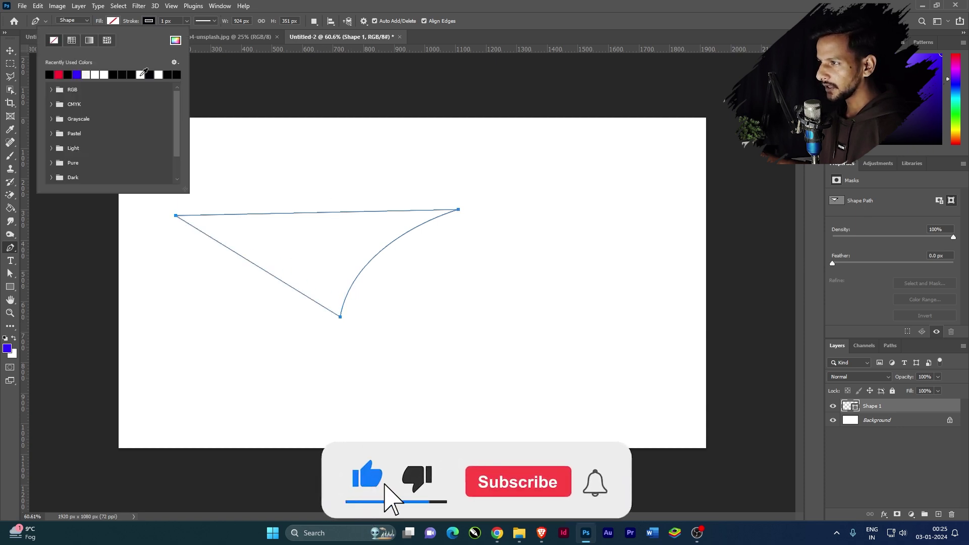
left_click(67, 74)
key("Return")
key("v")
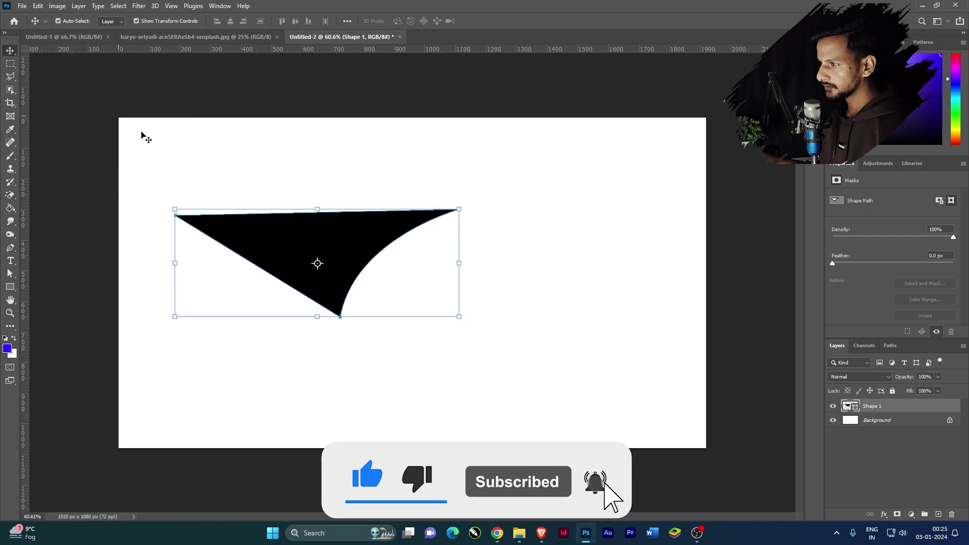
left_click_drag(275, 219, 308, 219)
Step: Draw two Freeform Pen shapes: one about 513 × 407 px right of the black shape and one about 135 × 330 px left of it
left_click(10, 248)
right_click(8, 249)
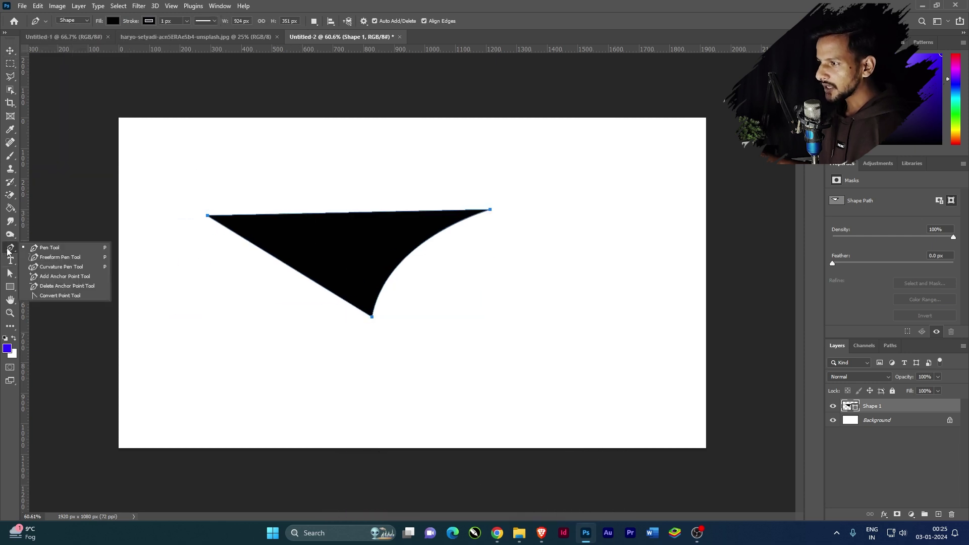
left_click(51, 261)
mouse_move(537, 316)
left_mouse_down()
mouse_move(569, 286)
mouse_move(582, 349)
mouse_move(469, 299)
mouse_move(538, 315)
left_mouse_up()
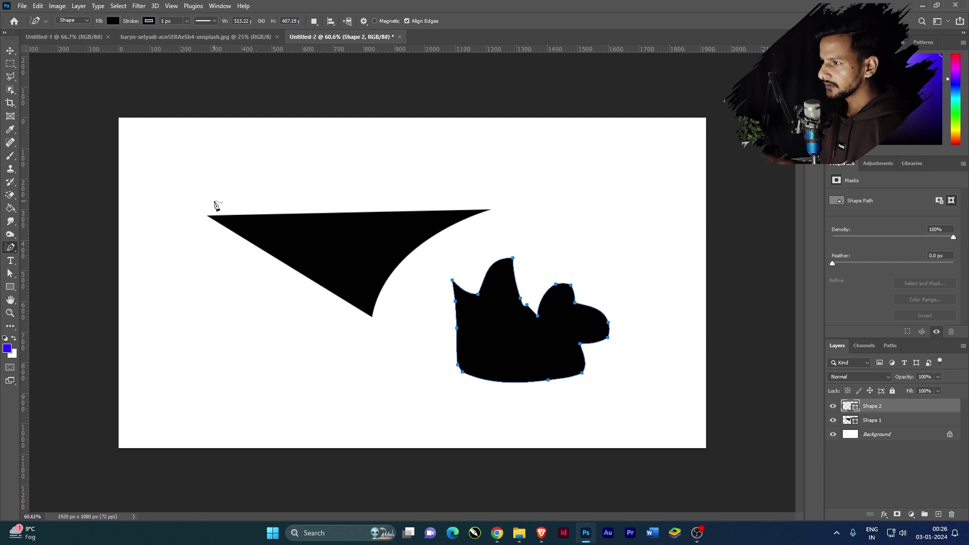
mouse_move(167, 189)
left_mouse_down()
mouse_move(193, 226)
mouse_move(185, 282)
mouse_move(165, 235)
mouse_move(164, 187)
left_mouse_up()
Step: Switch to the Add Anchor Point tool and deselect the path of the small freeform shape
right_click(10, 250)
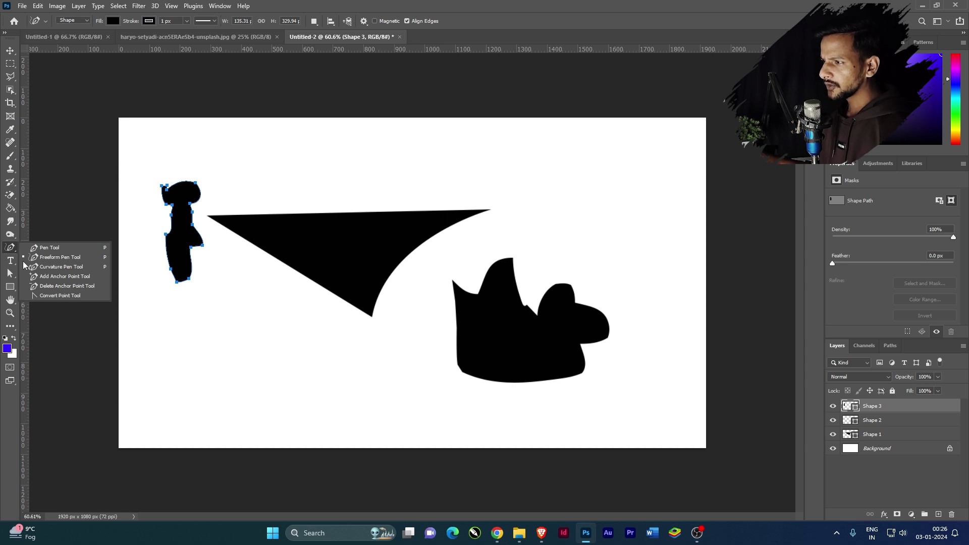
left_click(62, 277)
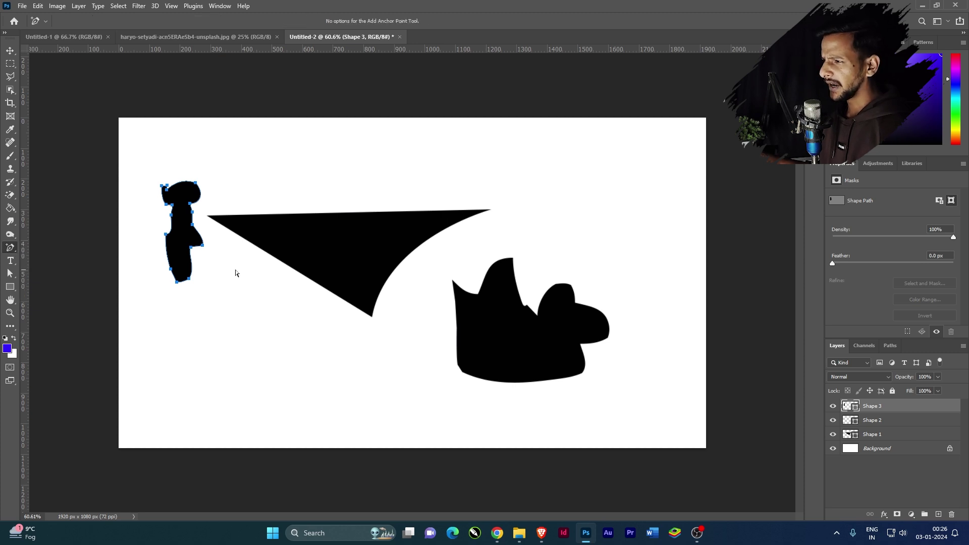
left_click(282, 265)
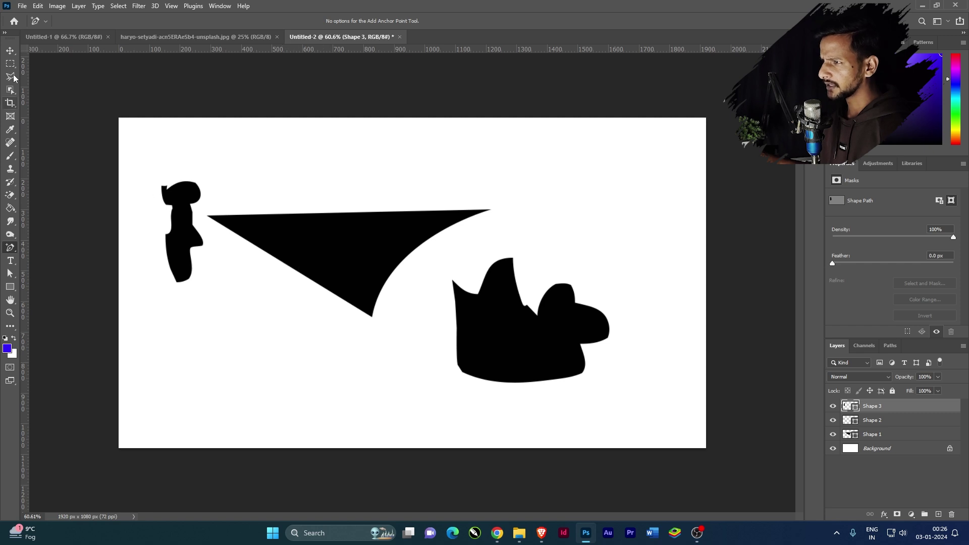
Step: Set the Pen tool to Path mode and draw a closed three-point path above the curved-edge black shape
key("p")
key("ctrl+plus")
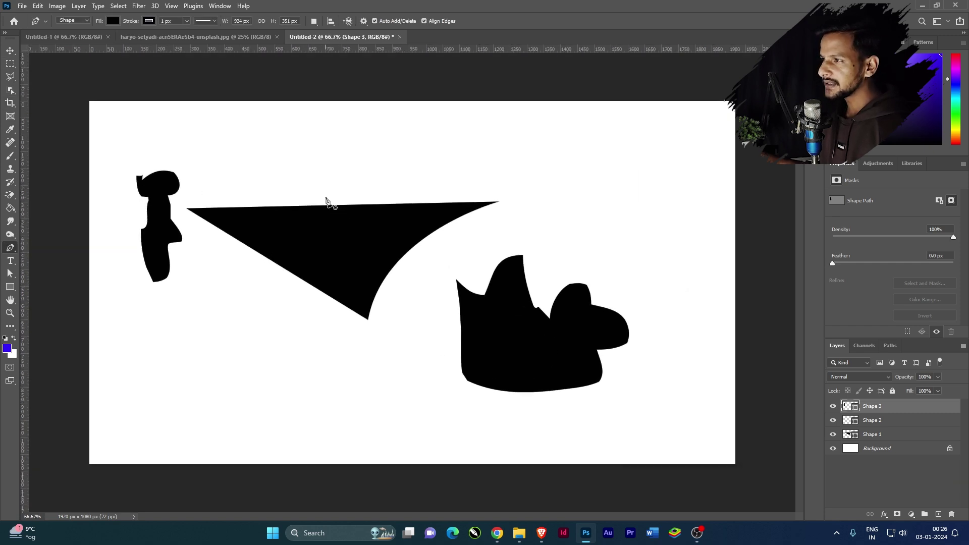
left_click(74, 21)
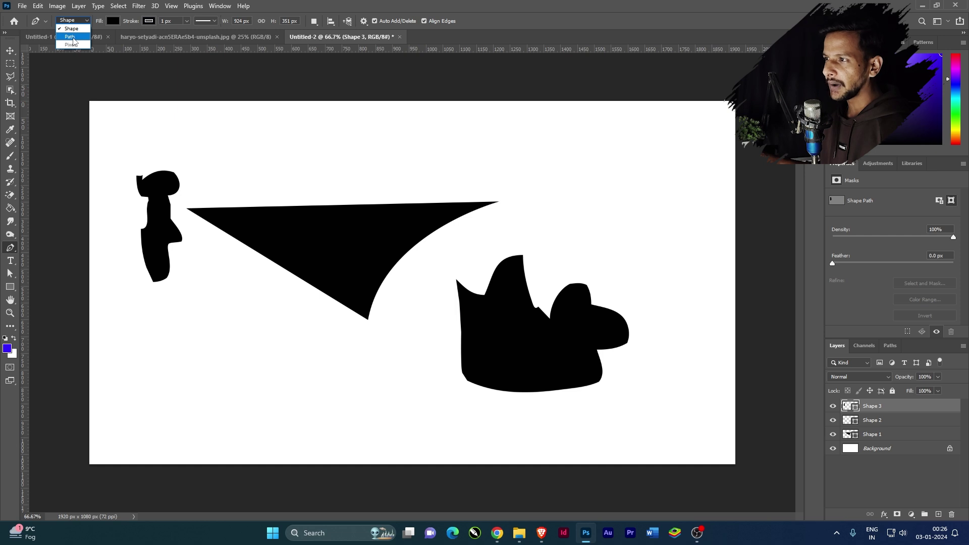
left_click(71, 37)
left_click(300, 149)
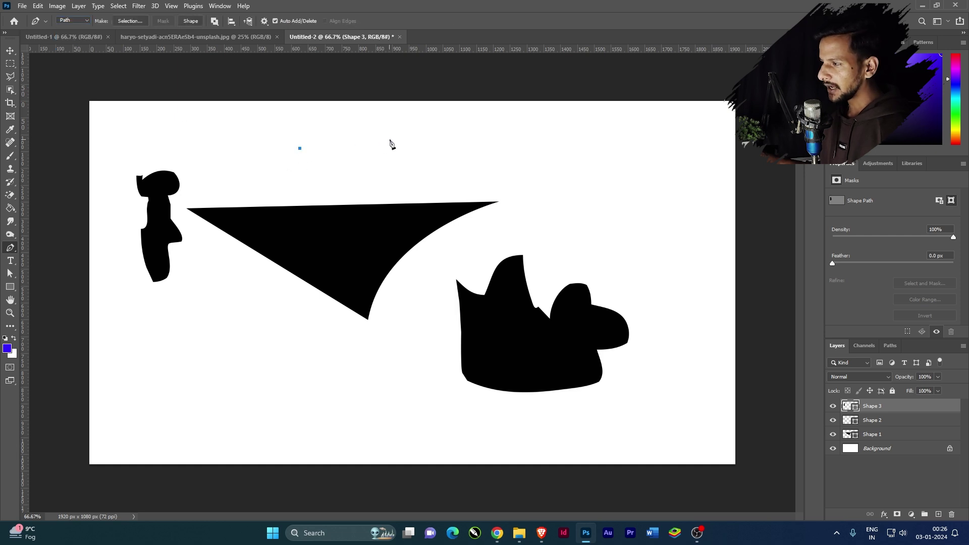
left_click(444, 141)
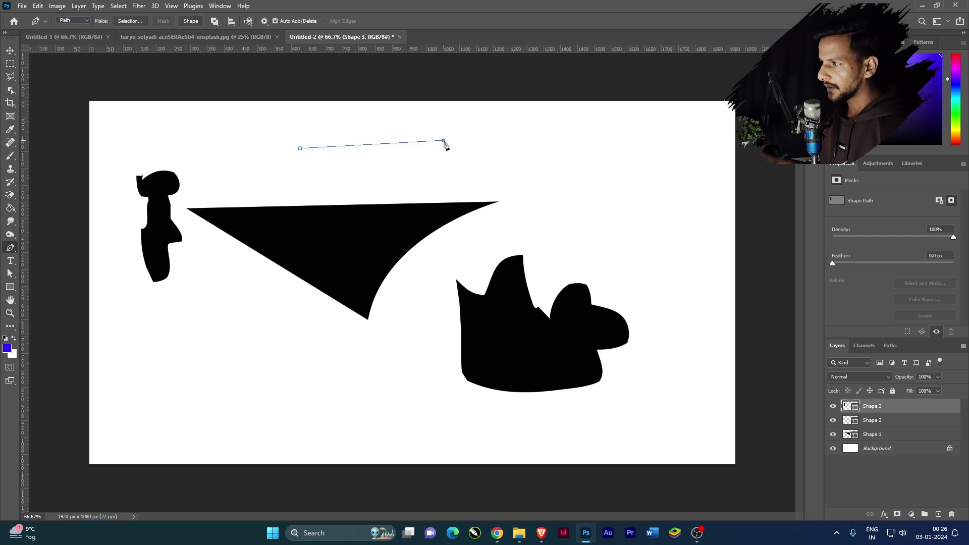
left_click(458, 183)
left_click(301, 150)
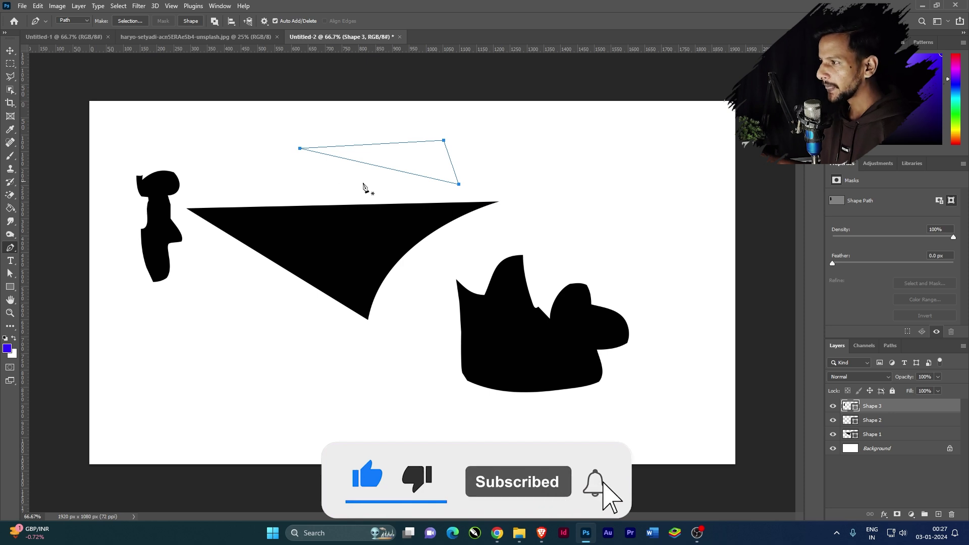
Step: Convert the triangular path into a new anti-aliased selection with a feather radius of 0 pixels
scroll(394, 186, "down", 1)
scroll(394, 185, "up", 2)
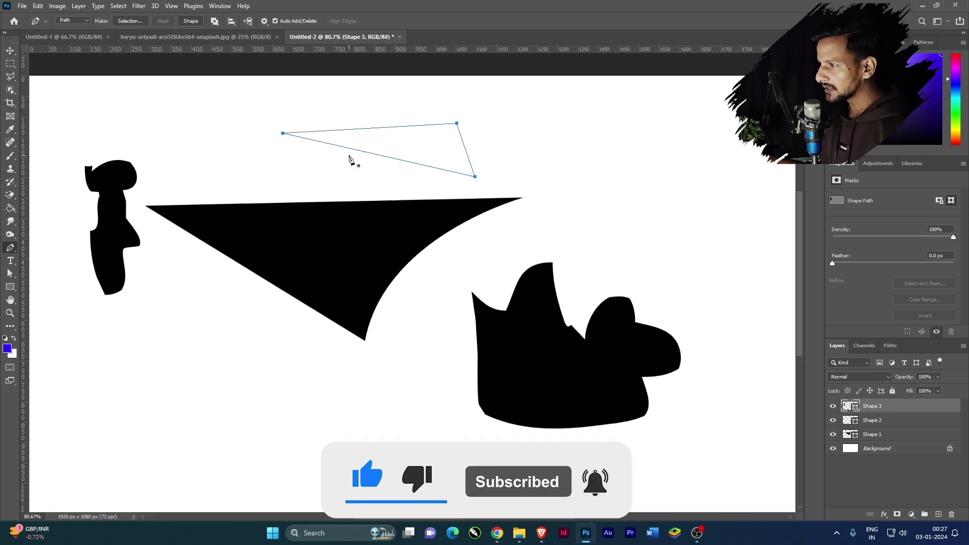
right_click(390, 147)
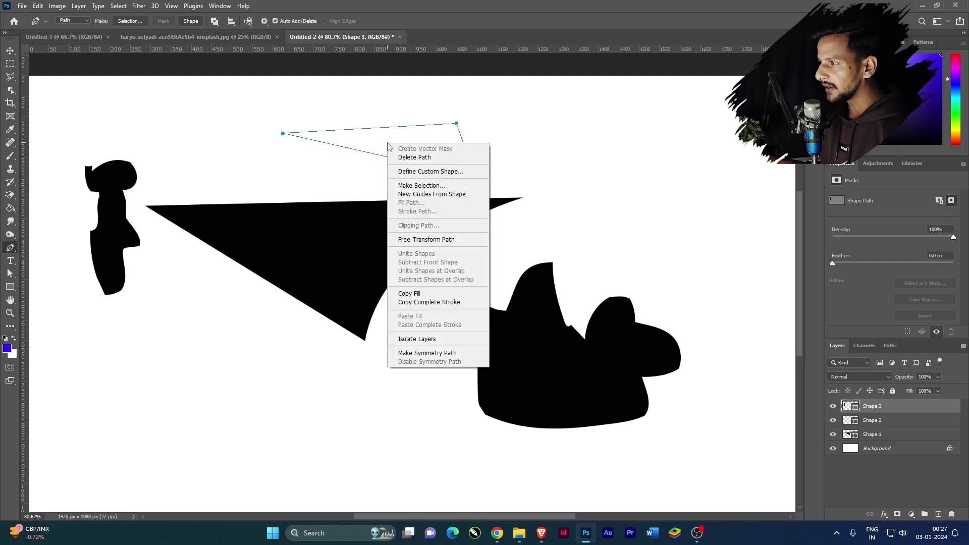
left_click(426, 186)
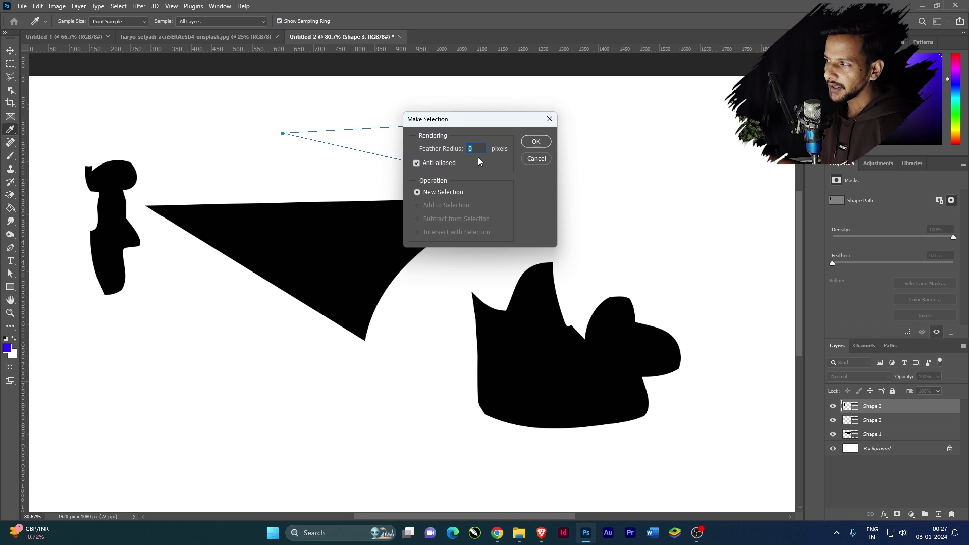
left_click_drag(474, 132, 515, 152)
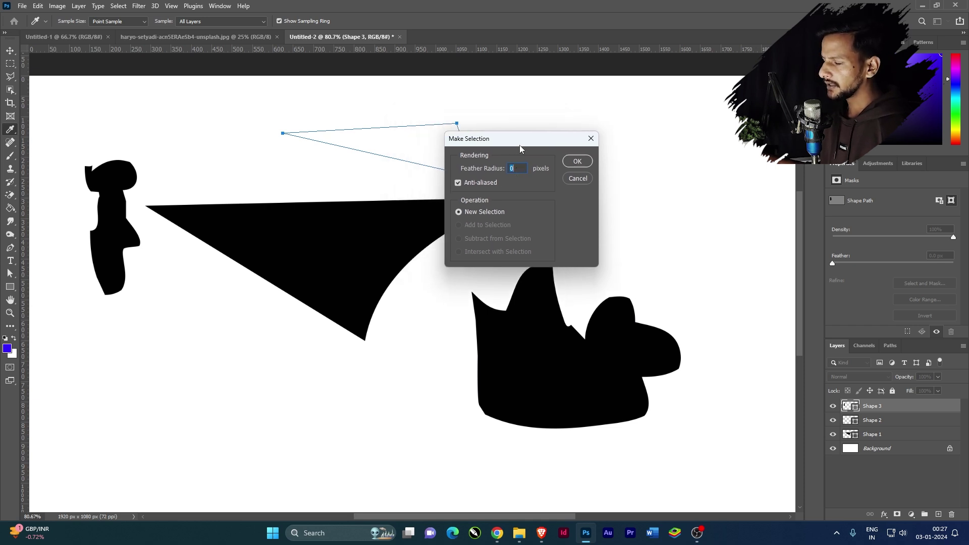
left_click_drag(516, 143, 475, 149)
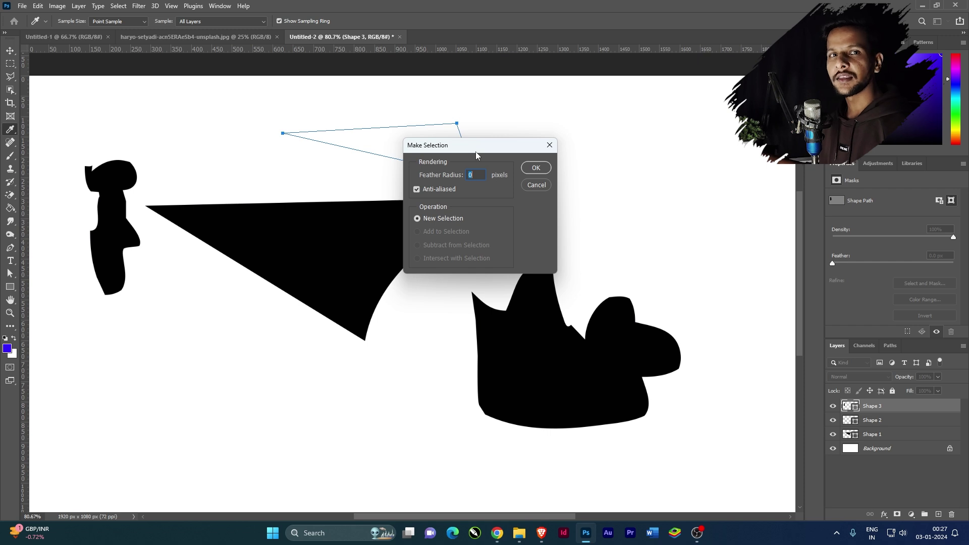
left_click(528, 167)
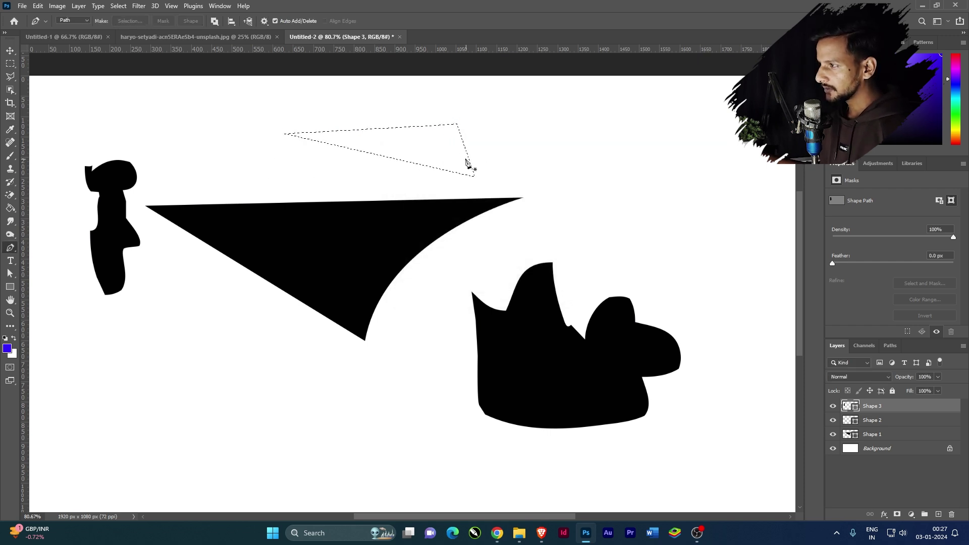
scroll(385, 212, "down", 4)
scroll(318, 183, "up", 4)
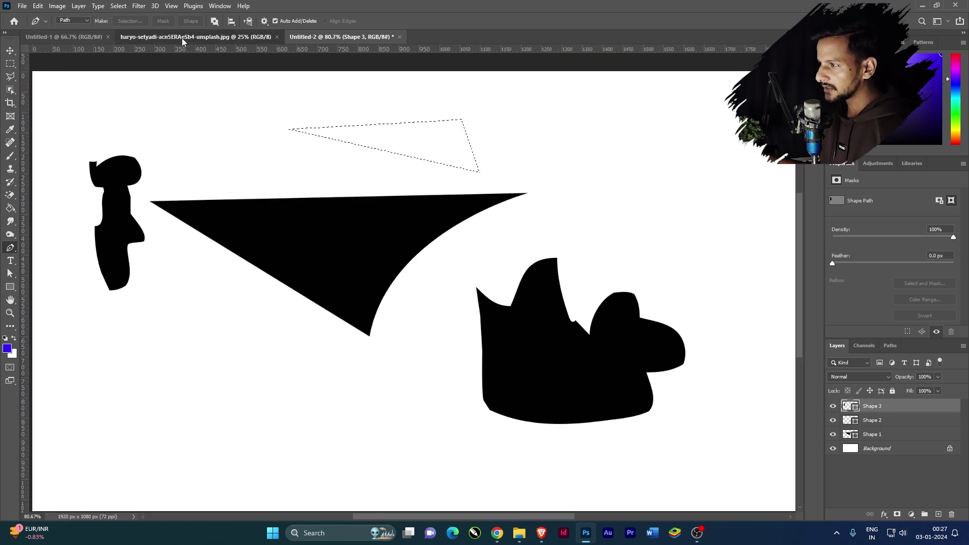
Step: In the T-shirt photo, start a Path-mode Pen path at the shirt's lower-right hem corner and trace the bottom hem to its lower-left corner
left_click(187, 38)
scroll(404, 426, "up", 6)
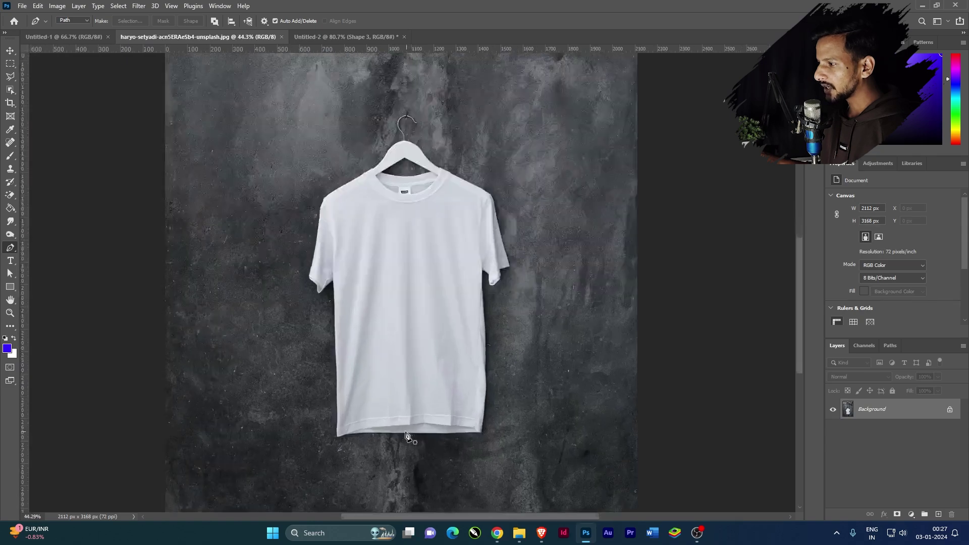
scroll(378, 445, "up", 1)
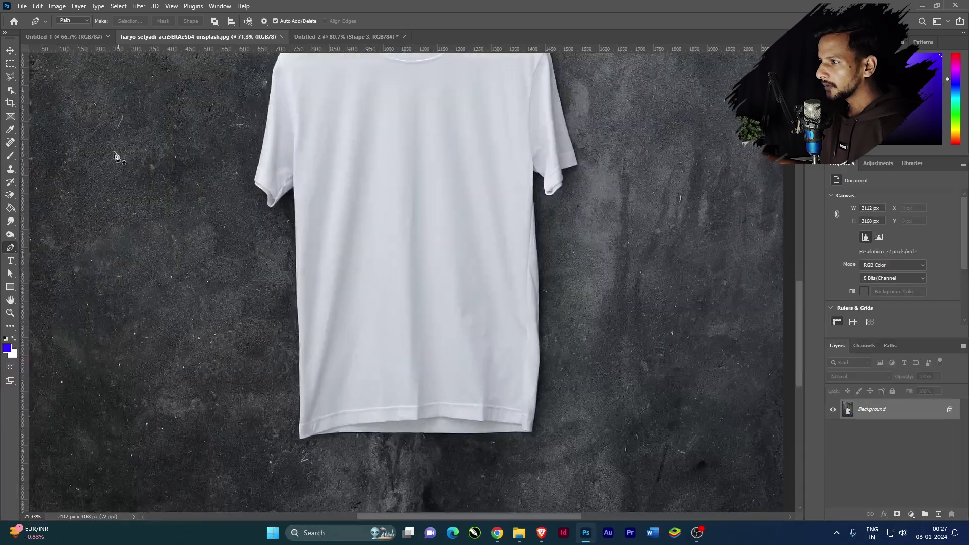
left_click(75, 20)
left_click(70, 36)
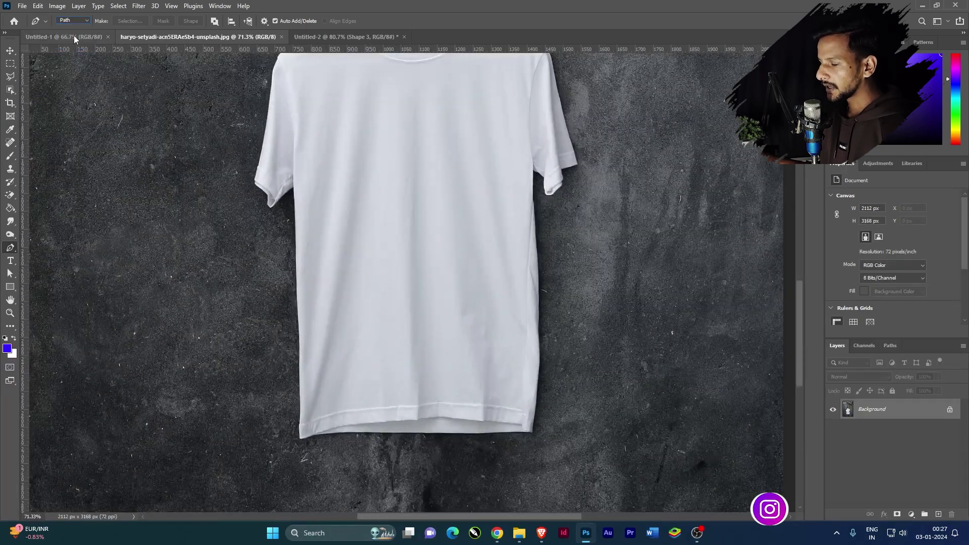
scroll(505, 429, "up", 4)
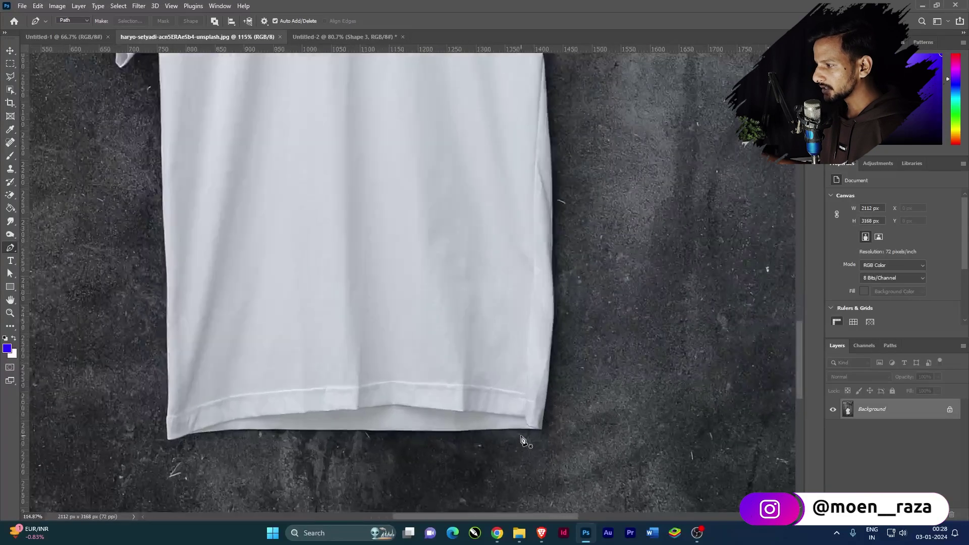
scroll(527, 437, "up", 2)
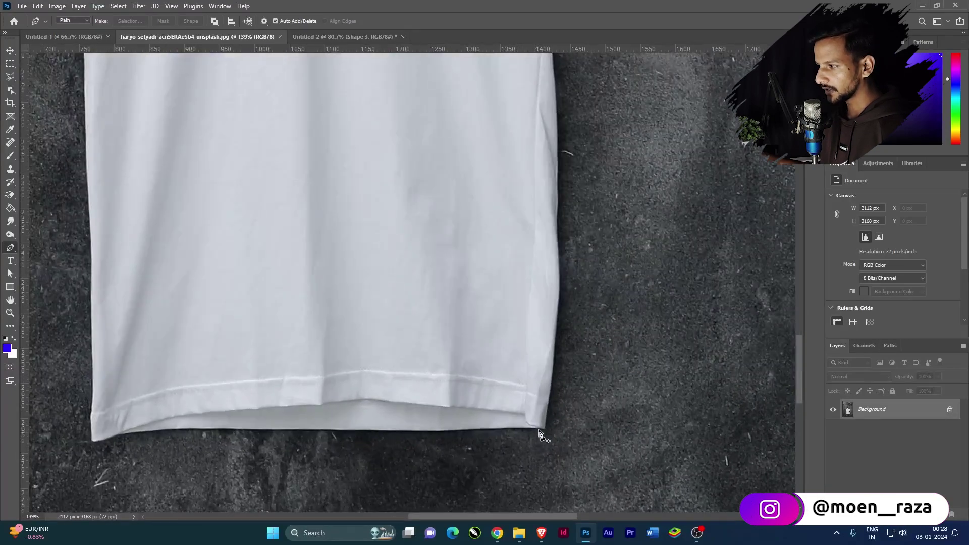
left_click(539, 429)
left_click(409, 433)
left_click(284, 430)
left_click(161, 429)
left_click(117, 435)
Step: Continue the path up the shirt's left side and around the cuff of the left sleeve
left_click_drag(89, 442, 92, 425)
left_click(90, 254)
scroll(91, 254, "down", 2)
left_click_drag(90, 253, 189, 375)
left_click(182, 134)
left_click(155, 159)
left_click(123, 104)
left_click_drag(123, 104, 178, 407)
Step: Trace the left sleeve's outer edge, the left shoulder and the curved top of the hanger
left_click(202, 253)
left_click(213, 224)
left_click(268, 186)
left_click(314, 158)
left_click(338, 143)
left_click(342, 143)
left_click_drag(377, 100, 386, 80)
scroll(416, 76, "up", 10)
left_click(330, 177, "alt")
left_click_drag(424, 112, 459, 112)
left_click_drag(521, 166, 526, 171)
Step: Extend the path along the right shoulder and down the outer edge of the right sleeve
left_click(624, 267)
left_click(675, 288)
left_click(698, 304)
left_click_drag(698, 304, 352, 180)
left_click(568, 297)
left_click(590, 363)
left_click_drag(591, 364, 501, 214)
left_click(521, 298)
left_click(540, 364)
Step: Trace around the right sleeve's cuff and up to the underarm
left_click_drag(561, 461, 423, 259)
left_click(433, 266)
left_click(378, 282)
left_click(381, 315)
left_click(346, 371)
left_click(316, 309)
left_click(277, 288)
Step: Trace the shirt's right side down to the hem and close the path at its starting point
left_click_drag(280, 419, 238, 114)
left_click(250, 345)
left_click_drag(251, 385, 283, 164)
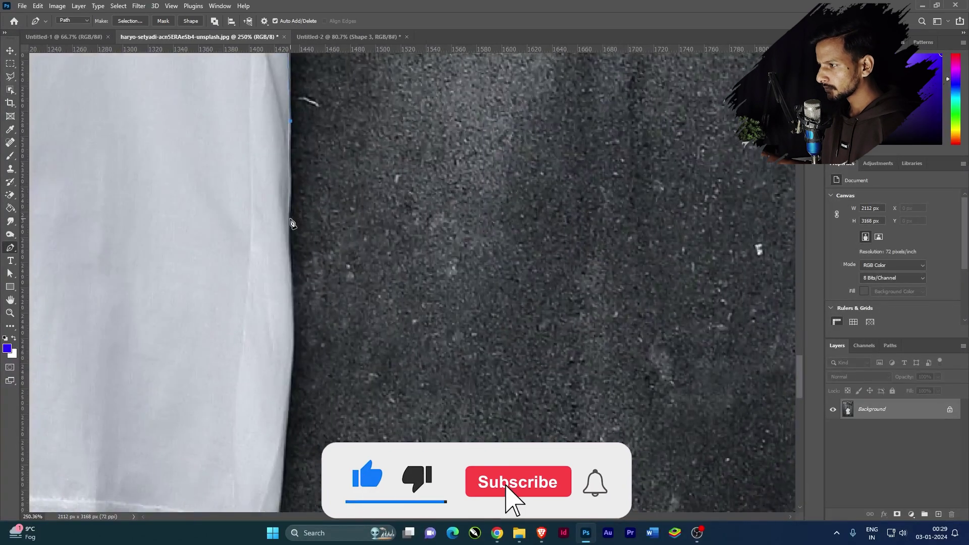
left_click(287, 381)
left_click(287, 434)
left_click_drag(287, 436, 432, 126)
left_click(419, 268)
left_click(408, 375)
left_click(397, 374)
scroll(566, 426, "down", 6)
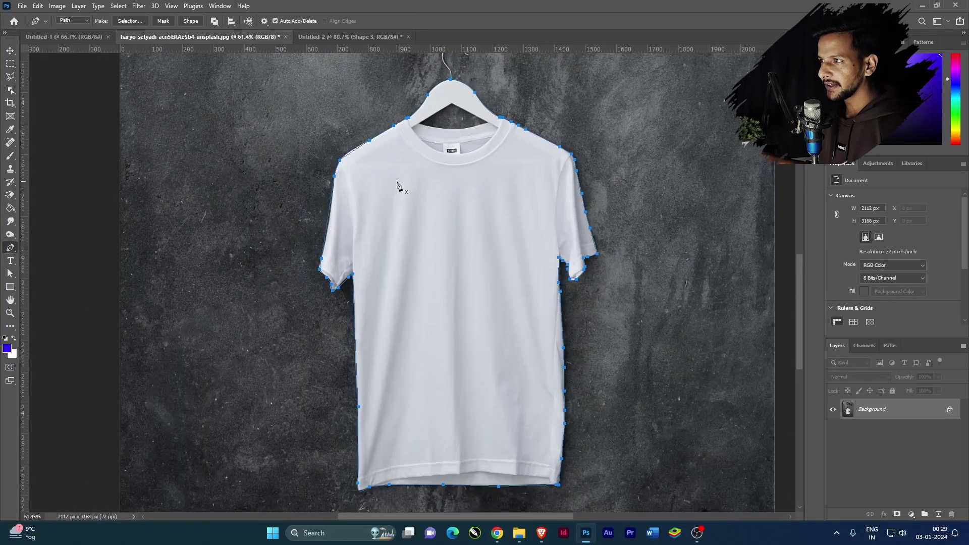
Step: Convert the T-shirt path into a new anti-aliased selection with a feather radius of 0 pixels
right_click(397, 183)
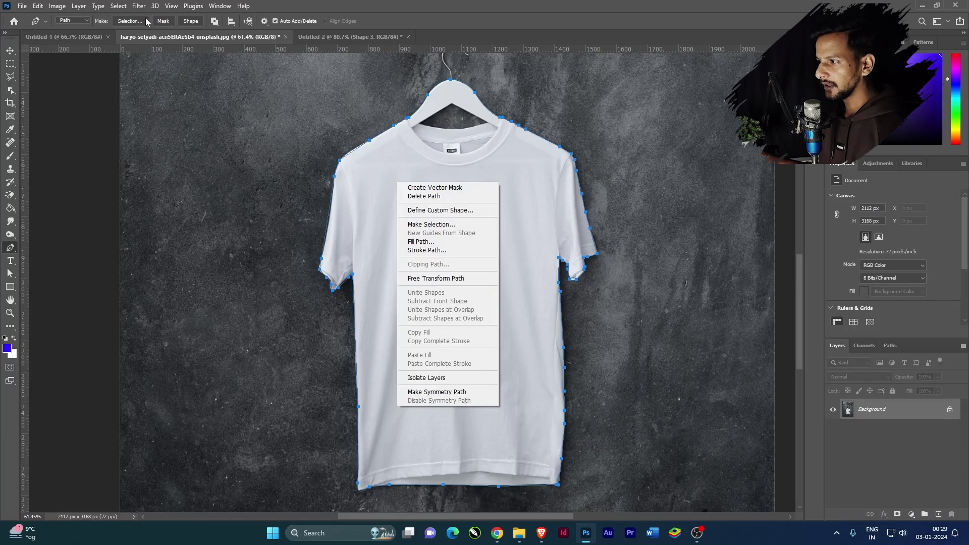
left_click(446, 225)
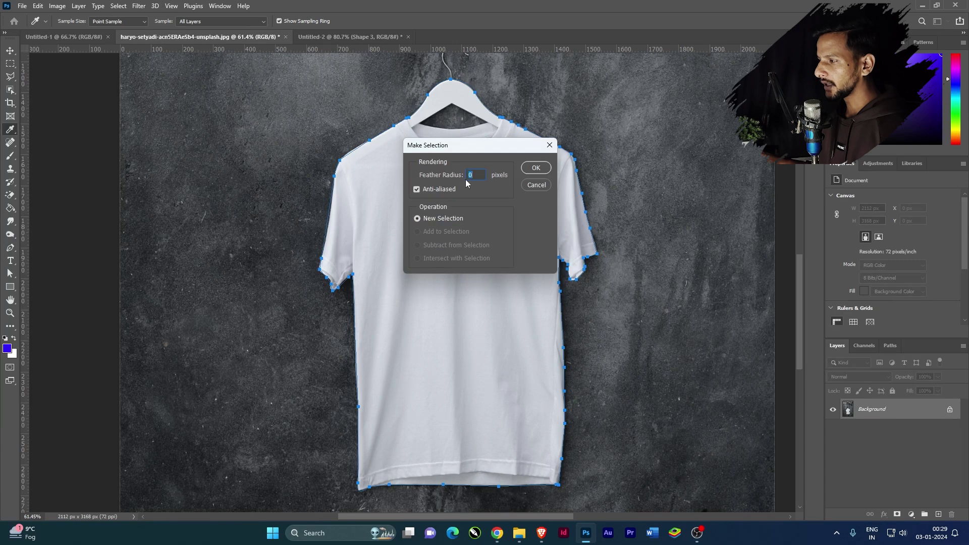
left_click(535, 170)
key("p")
scroll(525, 177, "down", 3)
scroll(469, 126, "up", 1)
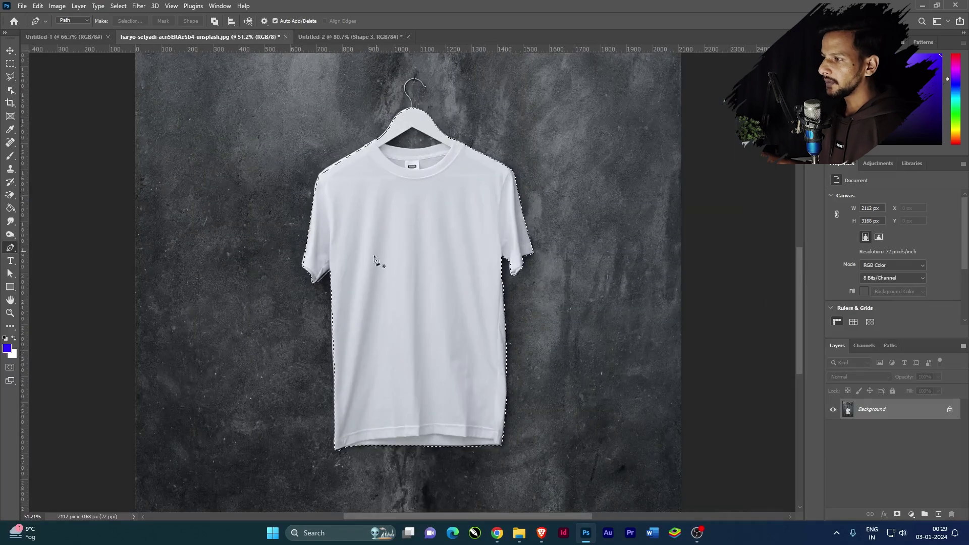
scroll(352, 296, "down", 1)
scroll(429, 172, "up", 1)
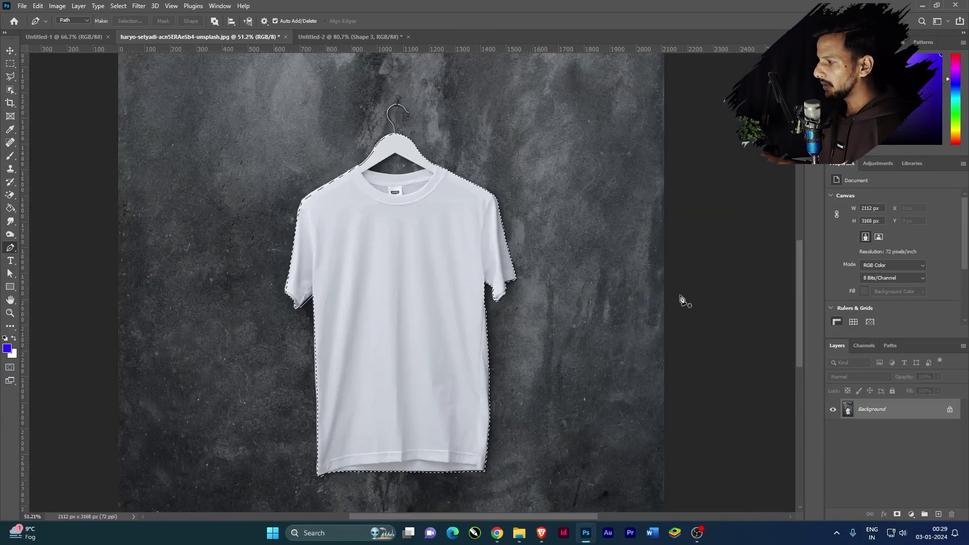
Step: Mask out the photo's background using the shirt selection, examine the cutout, and undo the layer mask
left_click(897, 514)
scroll(404, 257, "down", 1)
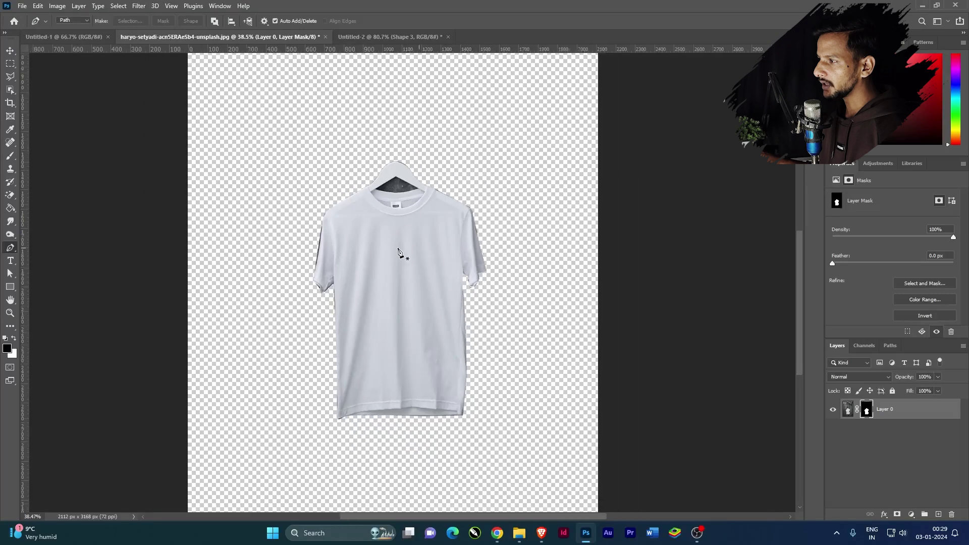
scroll(348, 245, "up", 2)
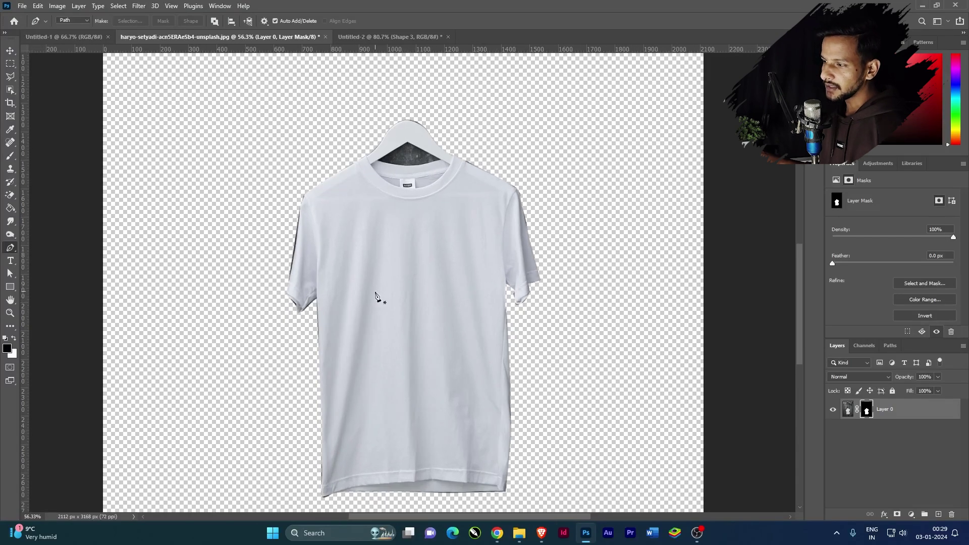
scroll(376, 294, "down", 1)
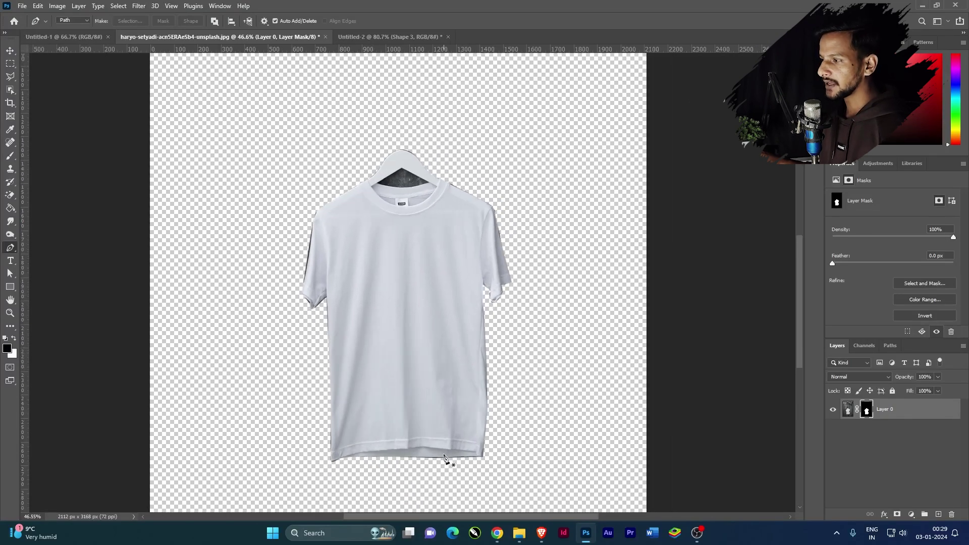
scroll(431, 313, "down", 1)
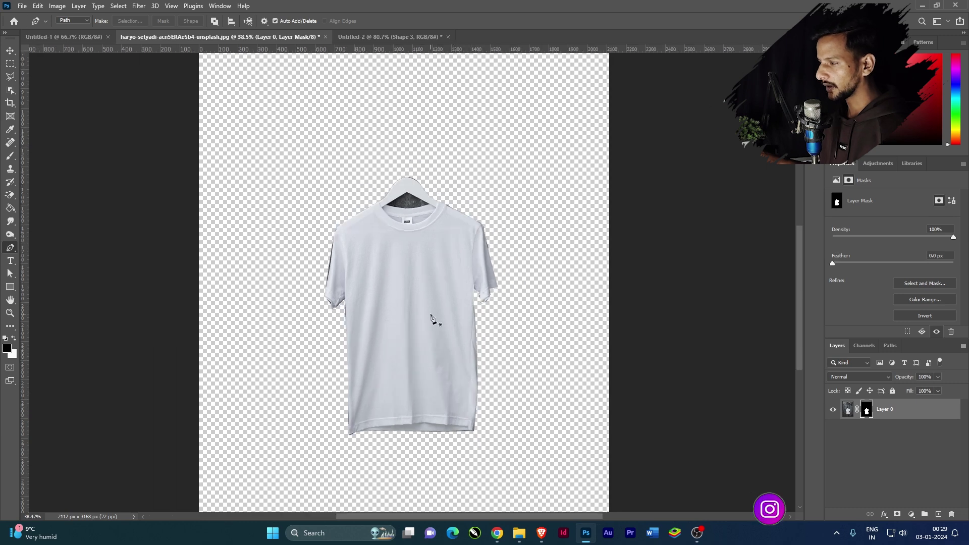
key("ctrl+z")
scroll(420, 303, "up", 1)
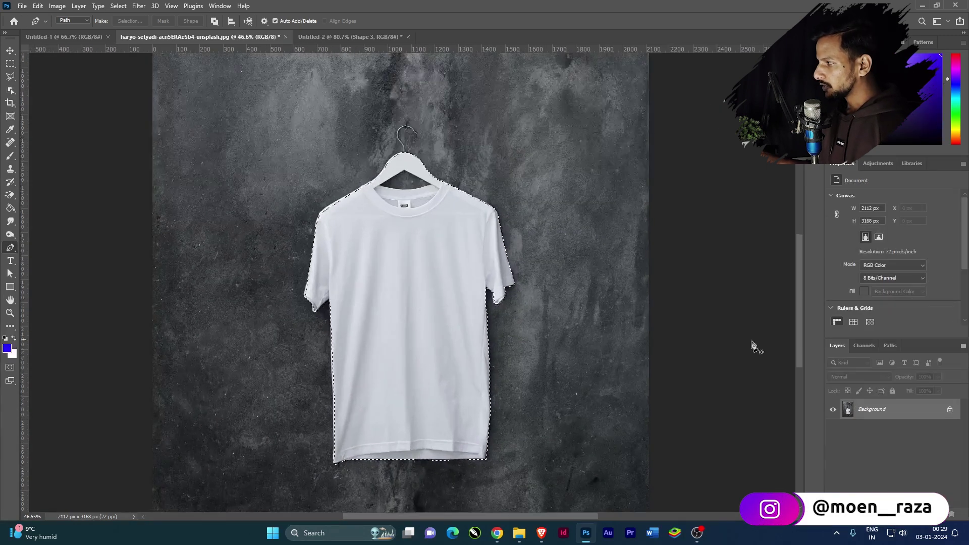
Step: Display the T-shirt's Work Path from the document's list of paths
left_click(866, 349)
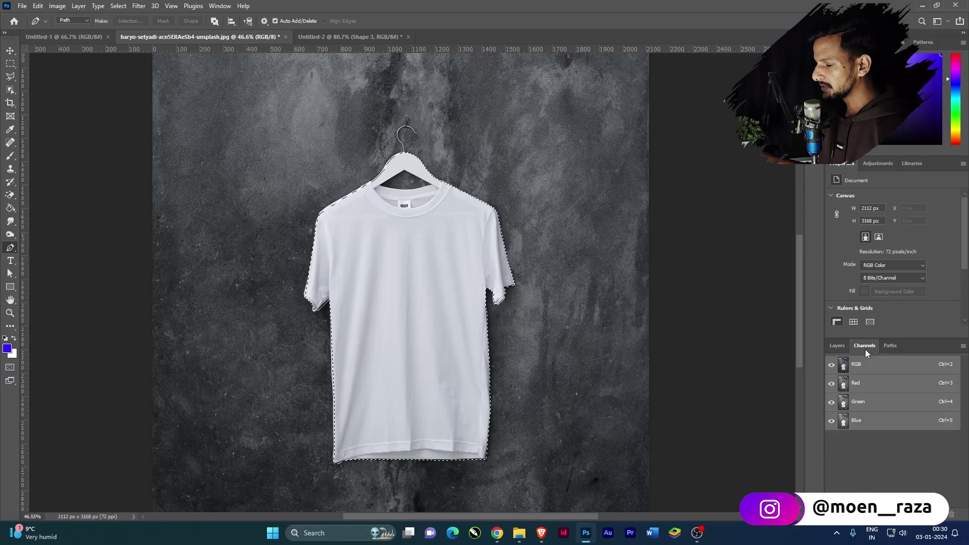
left_click(894, 350)
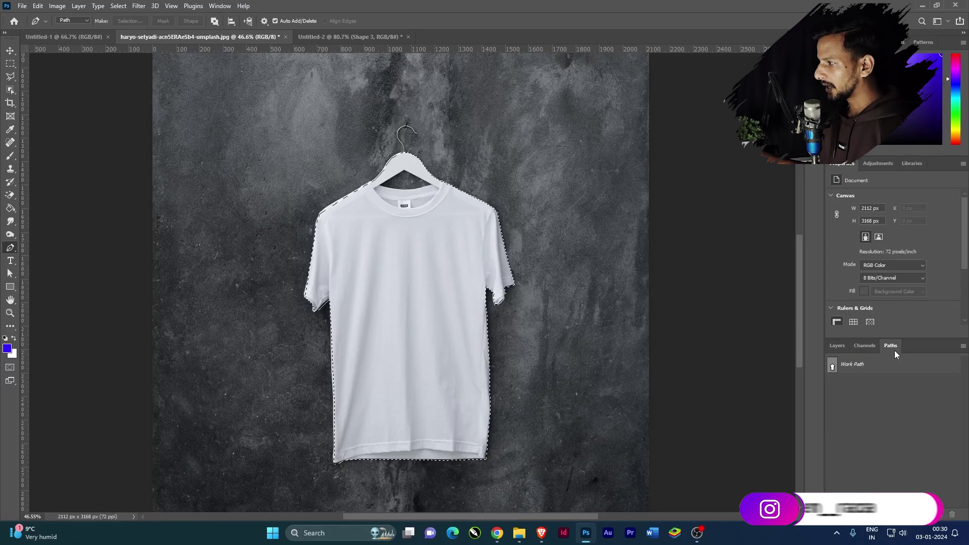
left_click(870, 374)
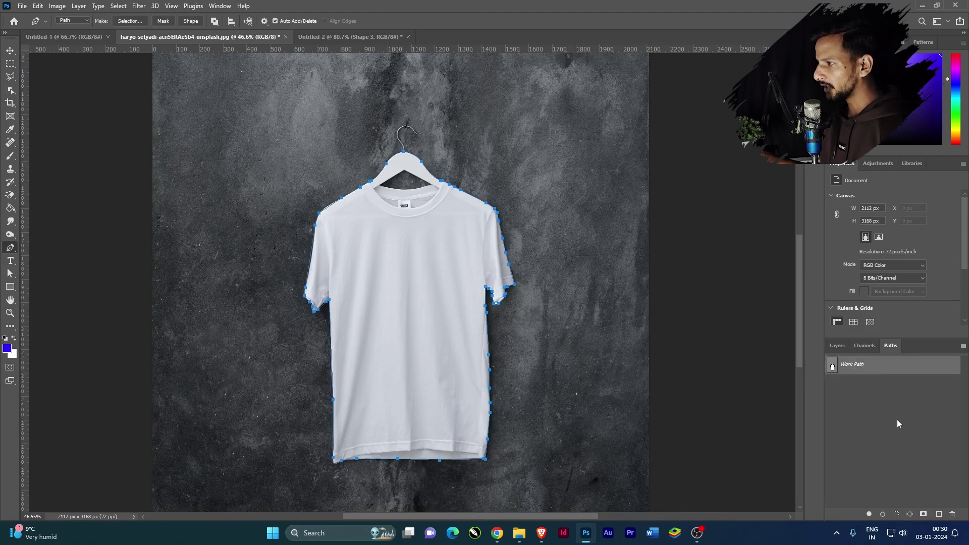
Step: Try drawing a loose curved path on the background beside the shirt's right shoulder, toggle the path's visibility, and undo the addition
mouse_move(543, 164)
left_mouse_down()
mouse_move(556, 171)
mouse_move(548, 206)
mouse_move(539, 206)
left_mouse_up()
left_click_drag(500, 191, 495, 175)
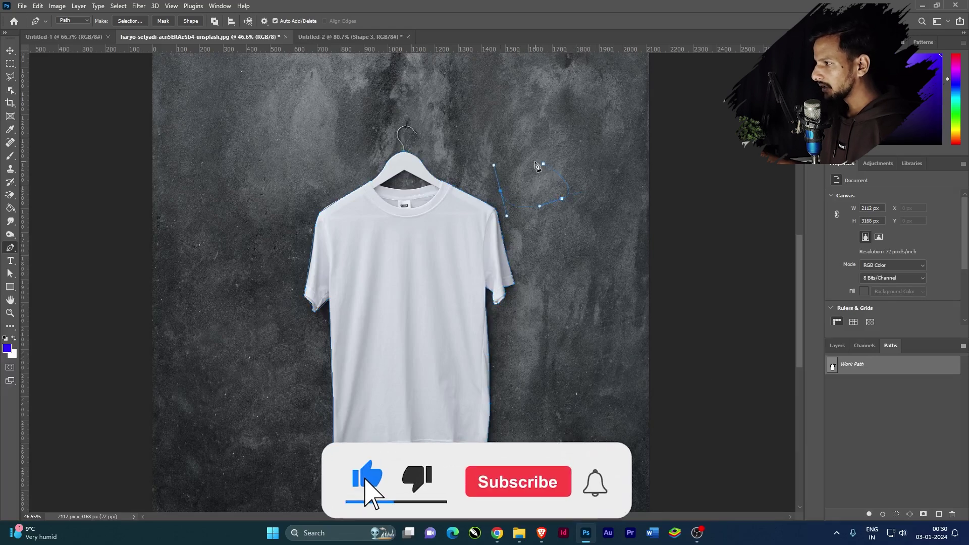
key("Return")
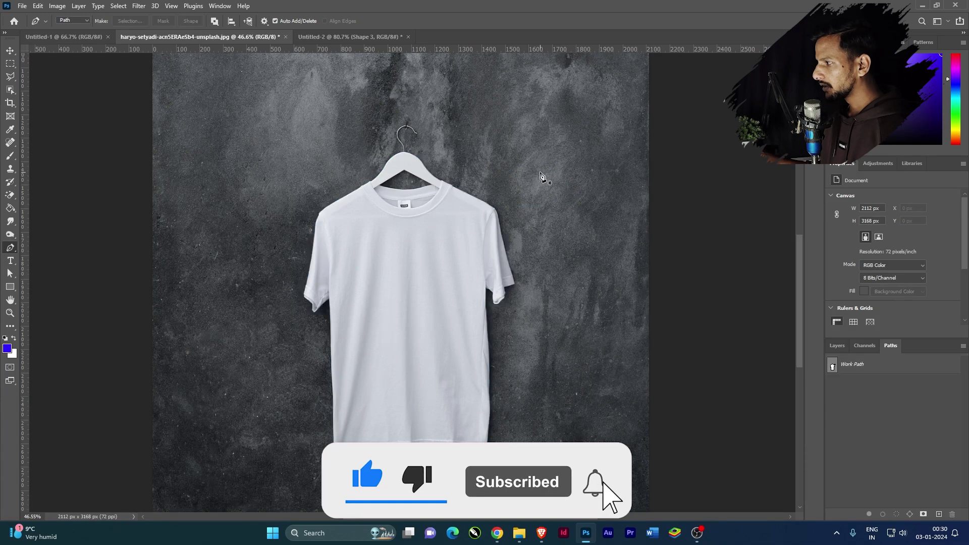
left_click(834, 368)
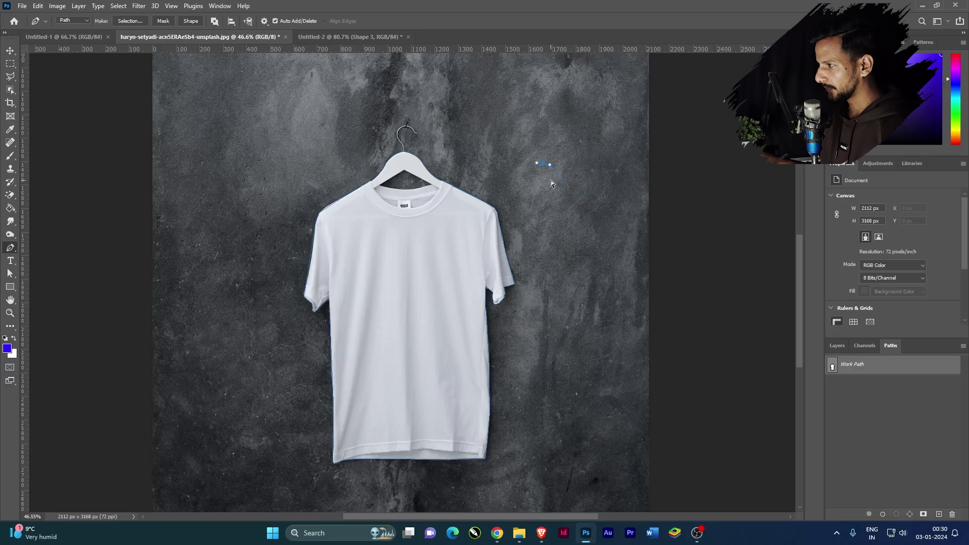
key("ctrl+z")
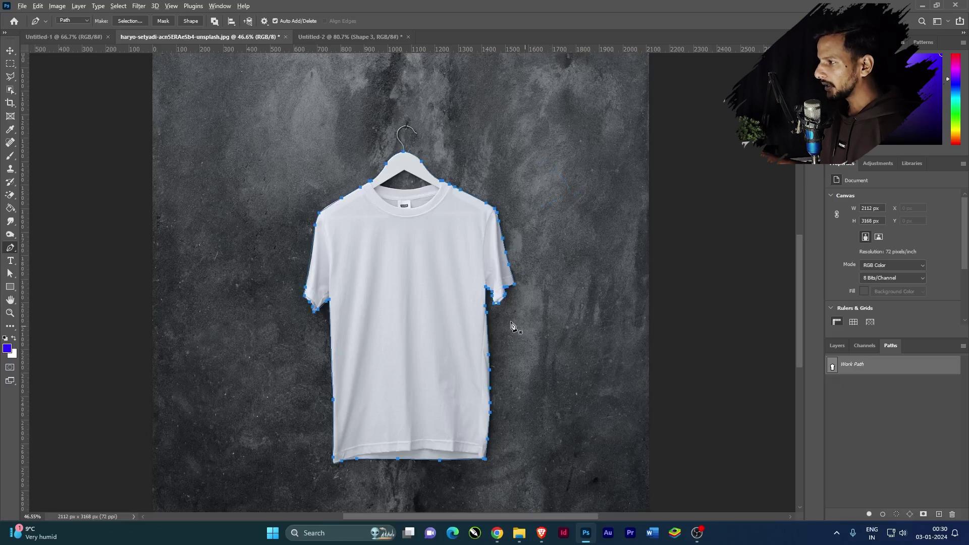
Step: Load the T-shirt Work Path directly as a selection, inspect its outline, and undo the selection
scroll(483, 319, "down", 4)
scroll(430, 309, "up", 3)
scroll(429, 313, "up", 3)
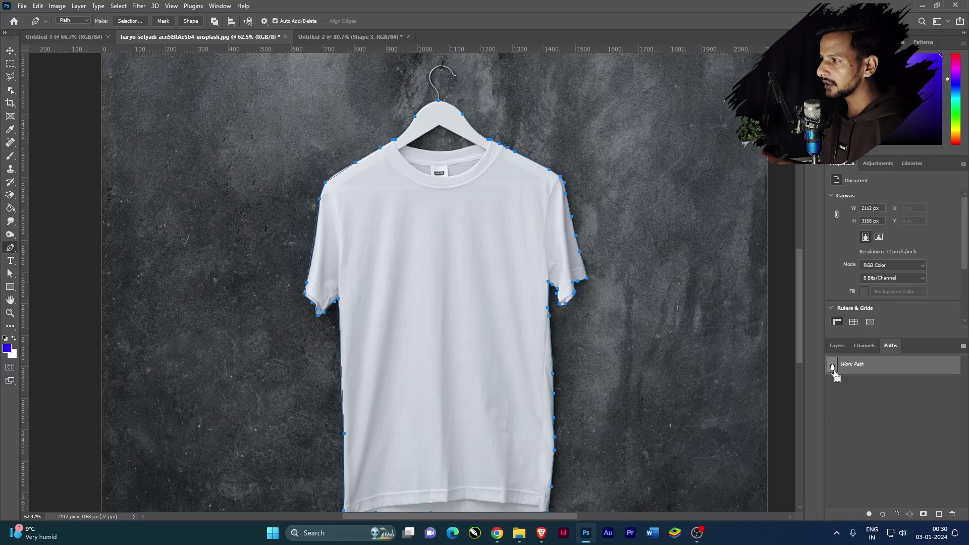
left_click(833, 367, "ctrl")
scroll(429, 293, "down", 2)
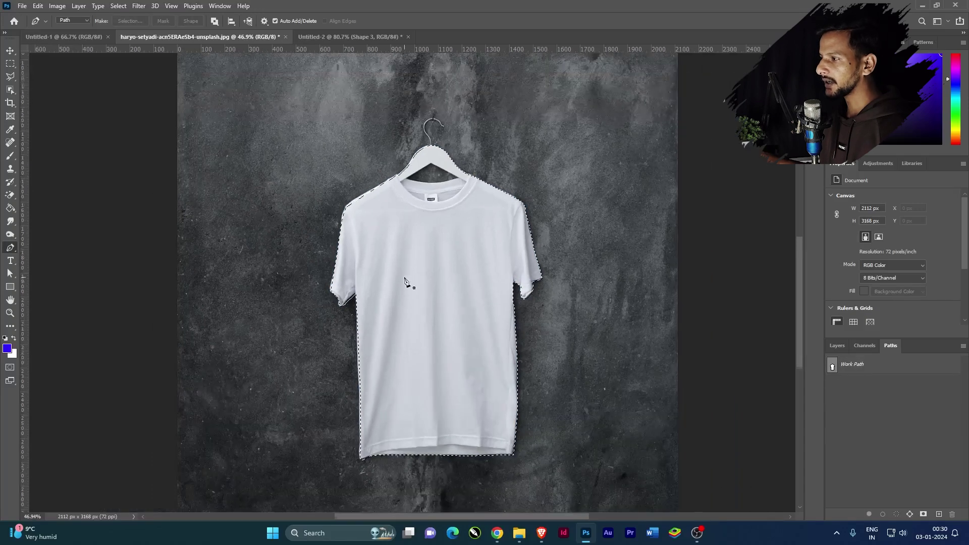
scroll(454, 292, "up", 1)
key("ctrl+z")
scroll(422, 294, "down", 2)
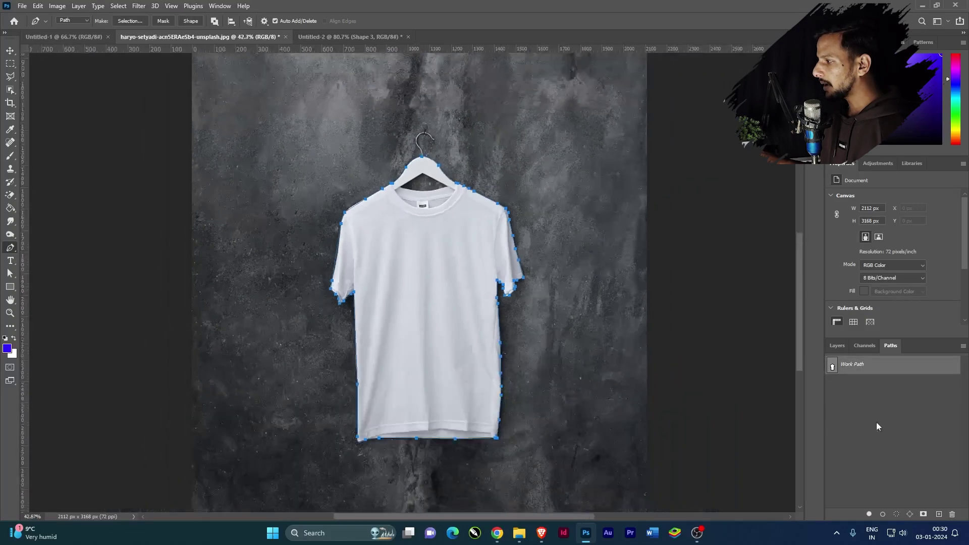
Step: Create a new path and draw a closed freeform curve across the right half of the shirt and the background beside it
scroll(475, 439, "up", 1)
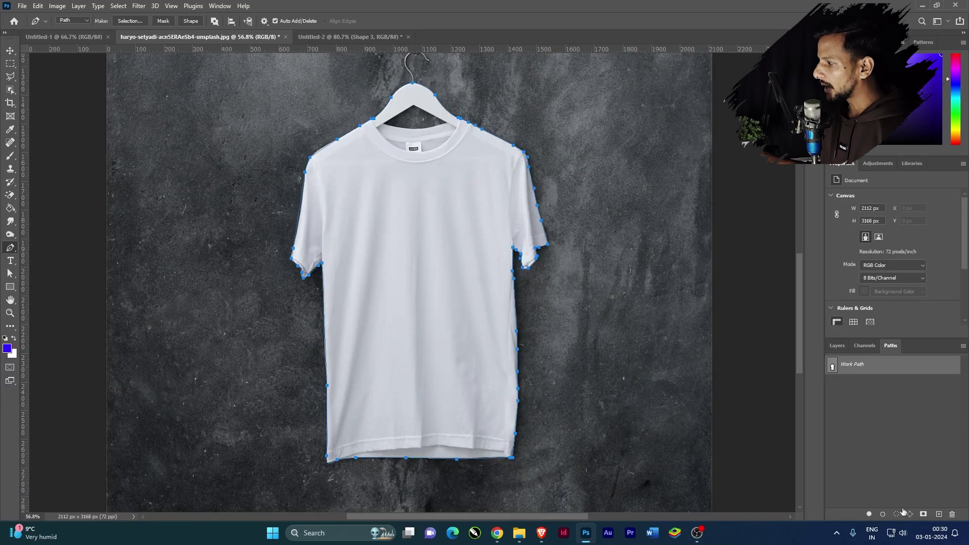
left_click(940, 516)
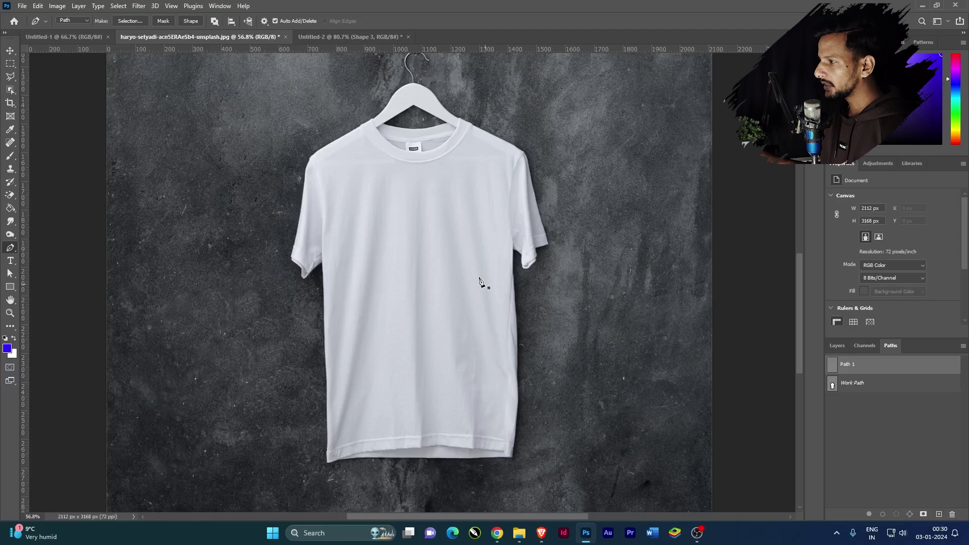
left_click_drag(575, 192, 566, 231)
left_click_drag(552, 272, 576, 325)
left_click_drag(501, 379, 451, 356)
left_click_drag(380, 279, 414, 234)
left_click_drag(457, 199, 536, 188)
left_click(575, 191)
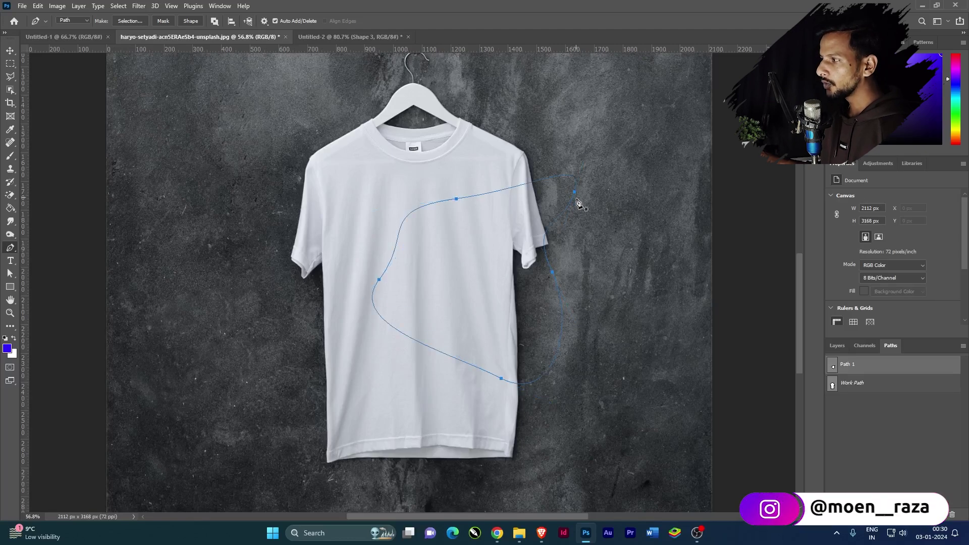
Step: Load the freeform curve of Path 1 as a selection, inspect it, and deselect it
left_click(830, 371, "ctrl")
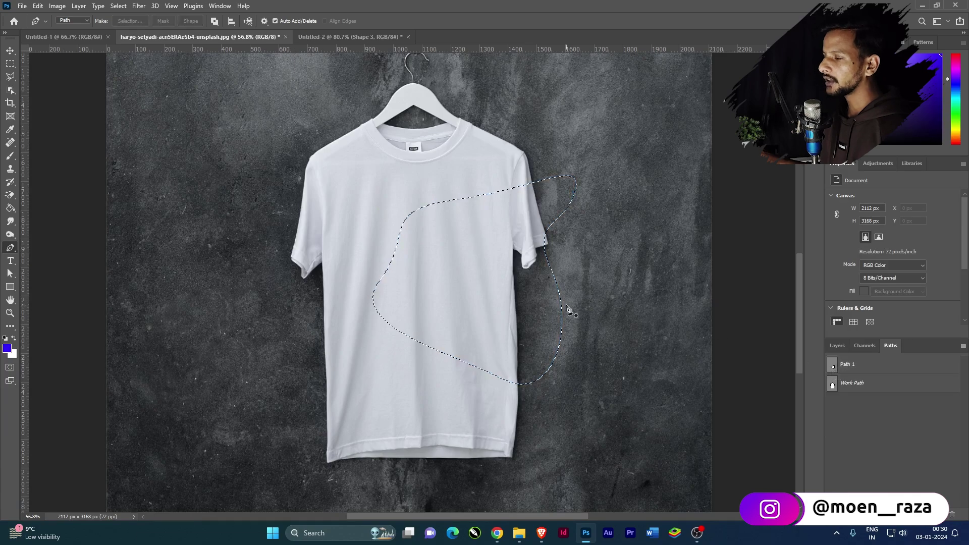
scroll(596, 324, "down", 2)
scroll(410, 282, "up", 1)
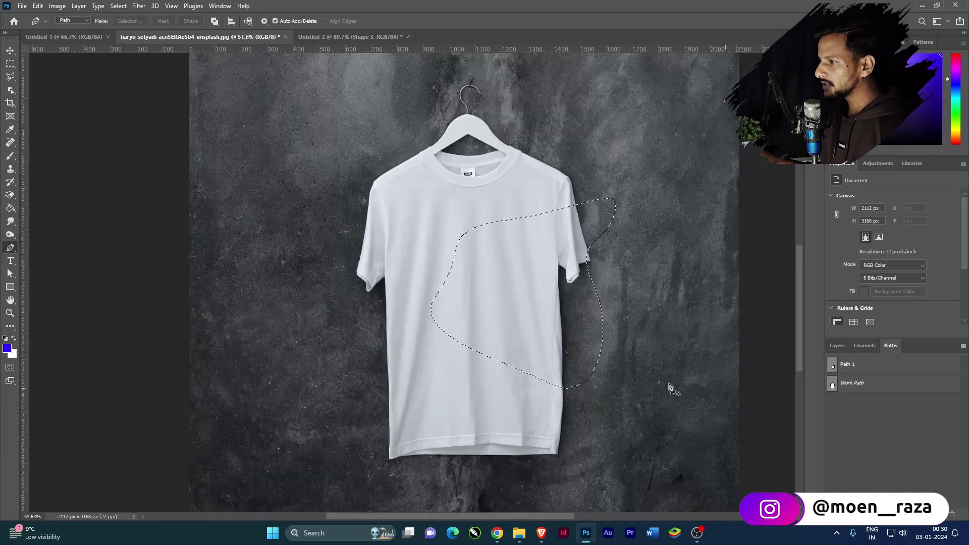
key("ctrl+d")
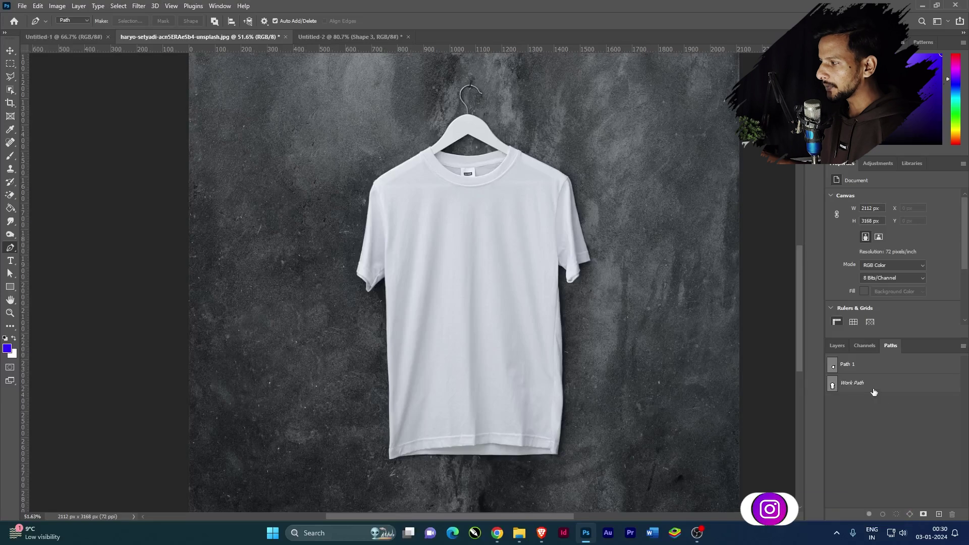
Step: Alternate between Work Path and Path 1 to compare their outlines on the T-shirt photo
left_click(852, 382)
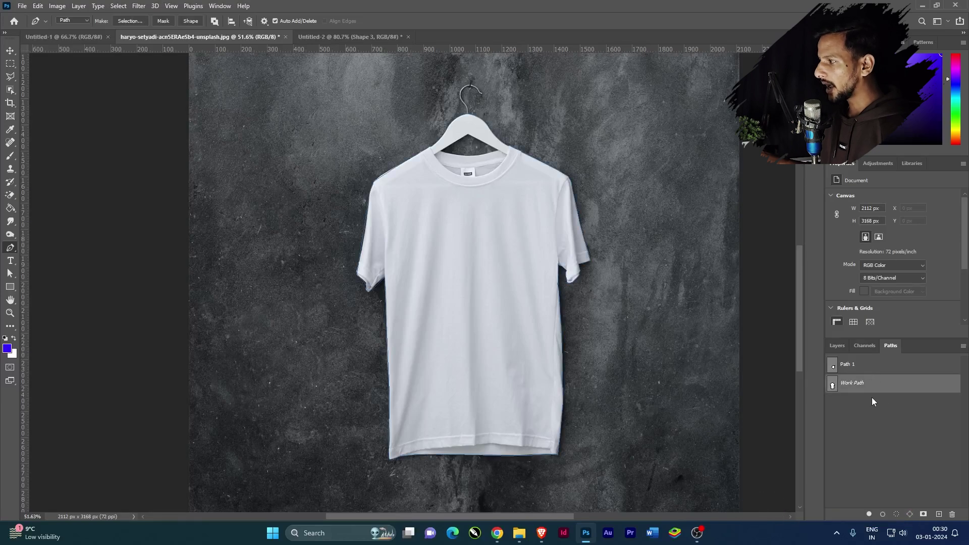
left_click(865, 368)
left_click(855, 381)
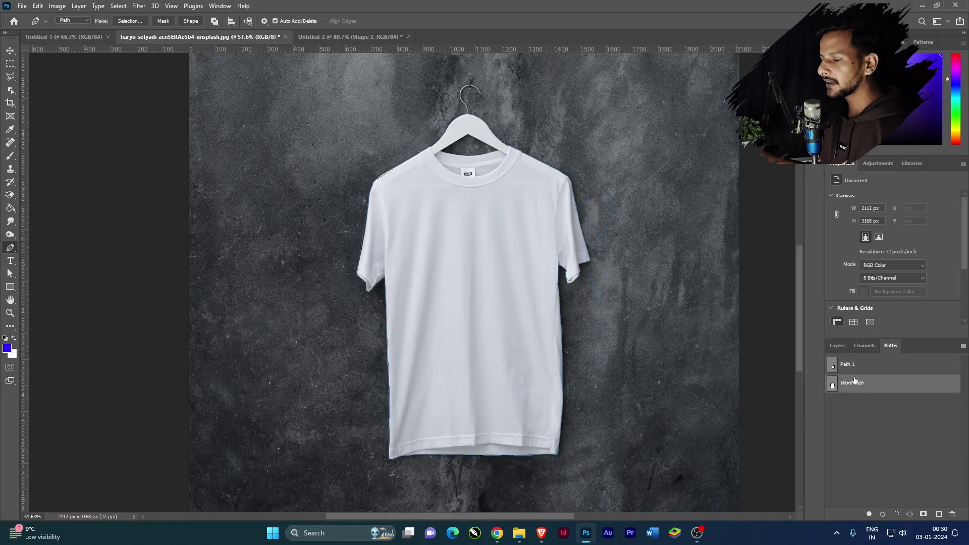
left_click(855, 371)
left_click(853, 380)
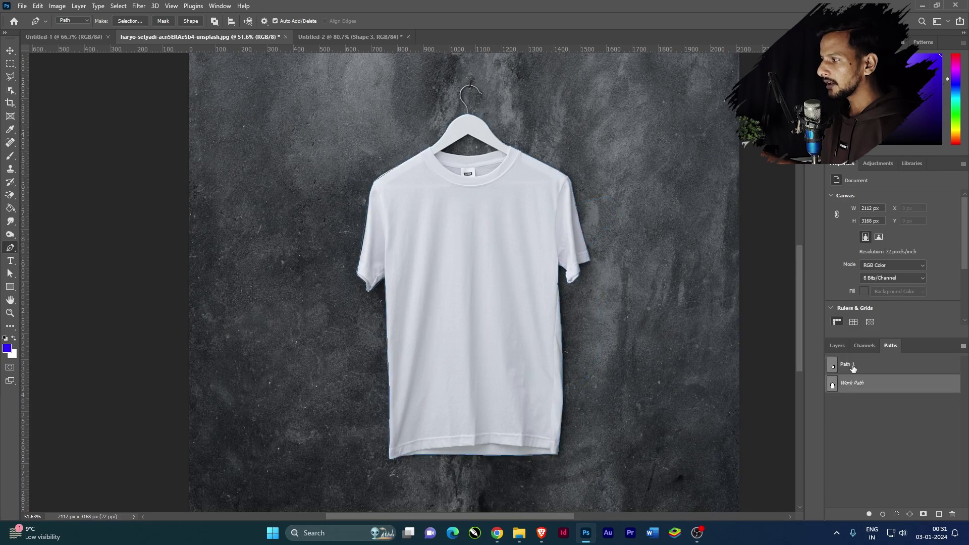
left_click(854, 369)
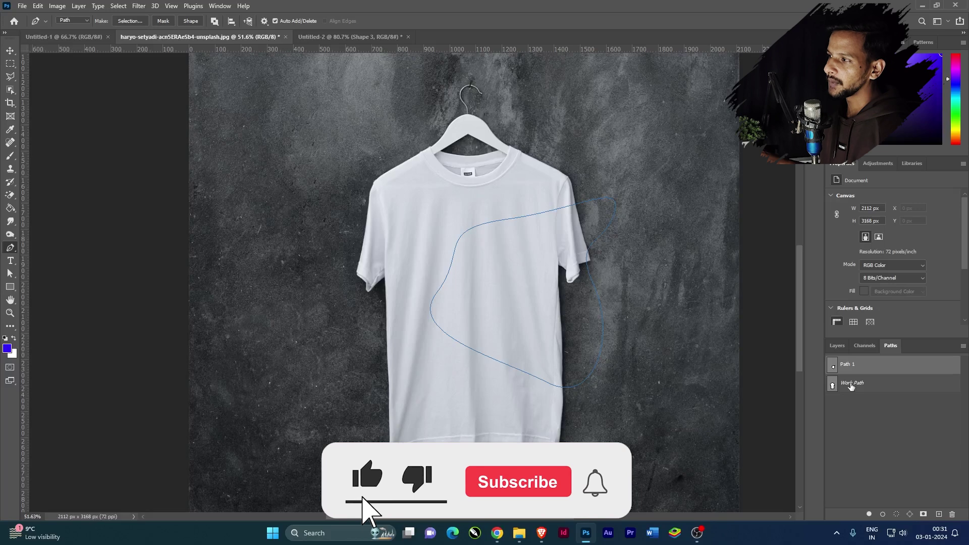
left_click(852, 385)
left_click(854, 370)
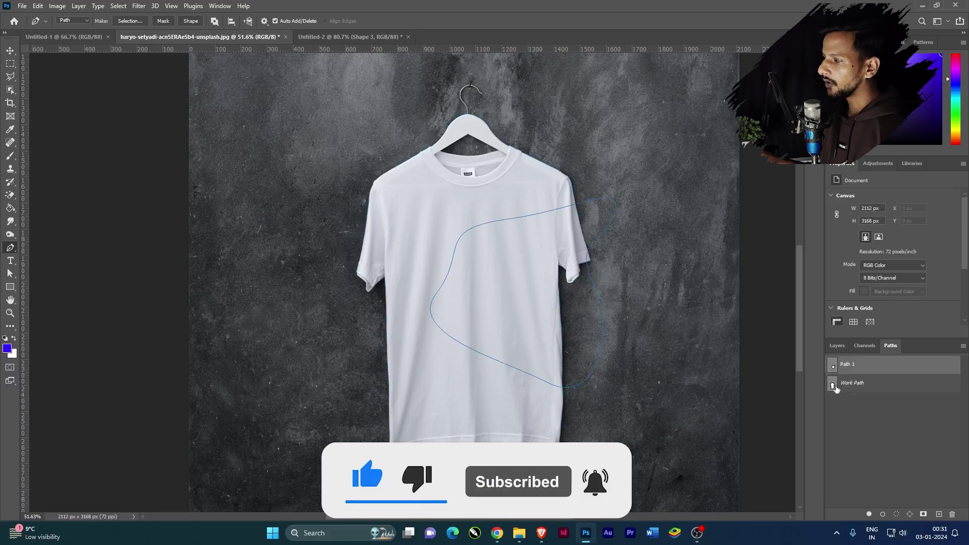
scroll(333, 237, "up", 1)
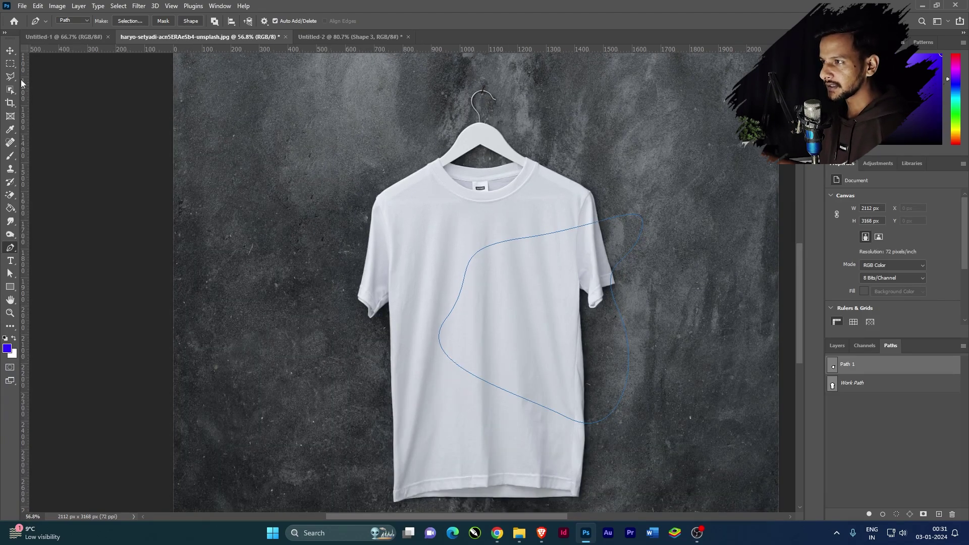
Step: Open the red apple photo from the Downloads folder and frame the apple for tracing
left_click(22, 6)
left_click(29, 29)
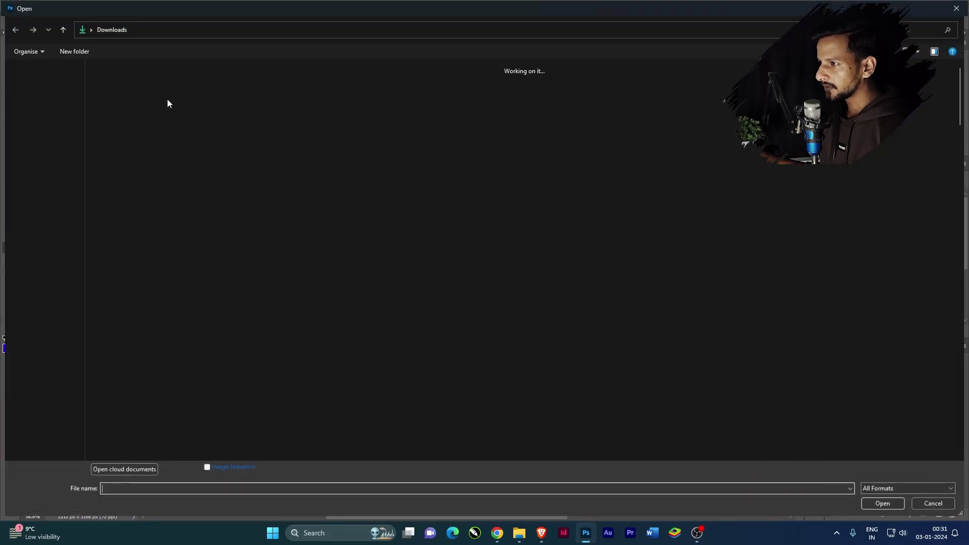
double_click(145, 142)
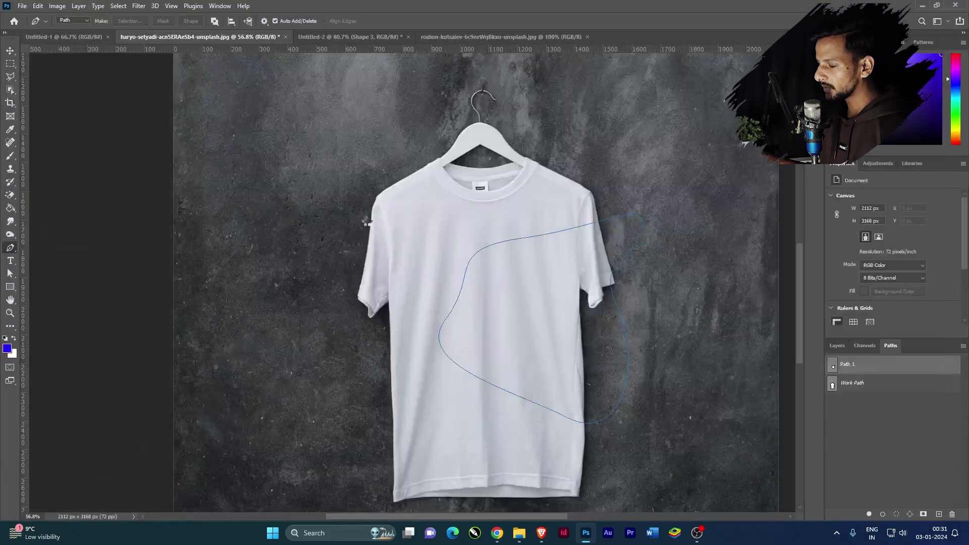
scroll(401, 318, "up", 5)
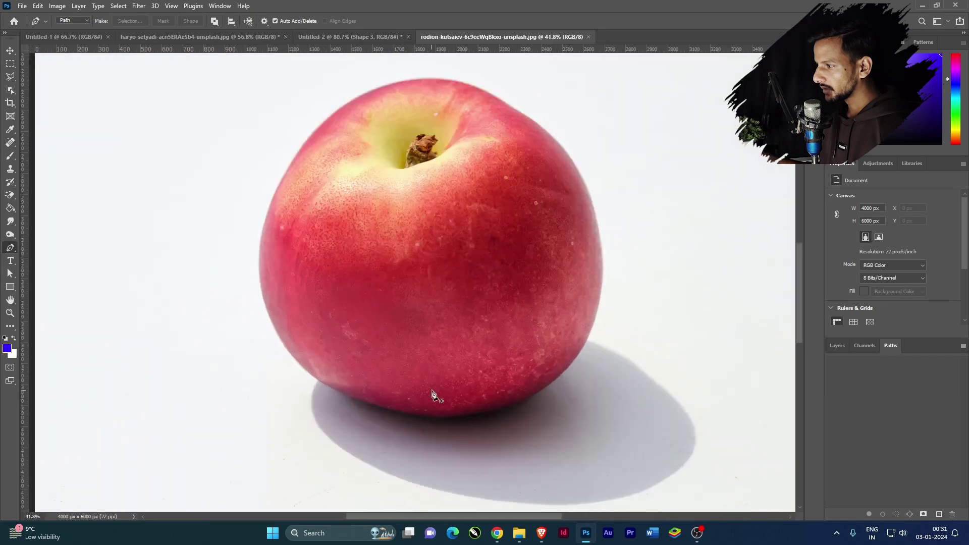
scroll(447, 406, "down", 1)
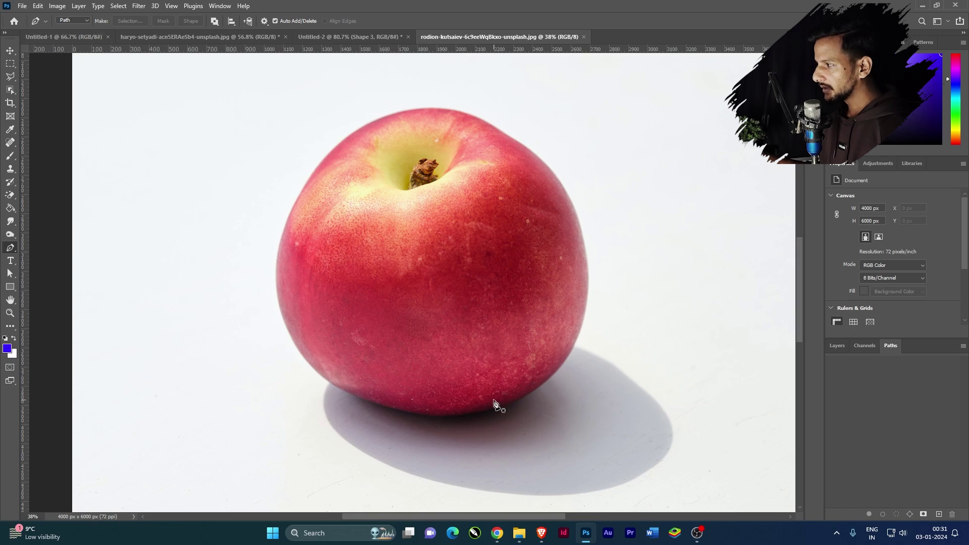
Step: Start the apple path with a curve from its bottom edge to the lower-left side, and remove that anchor's outgoing handle
left_click(448, 418)
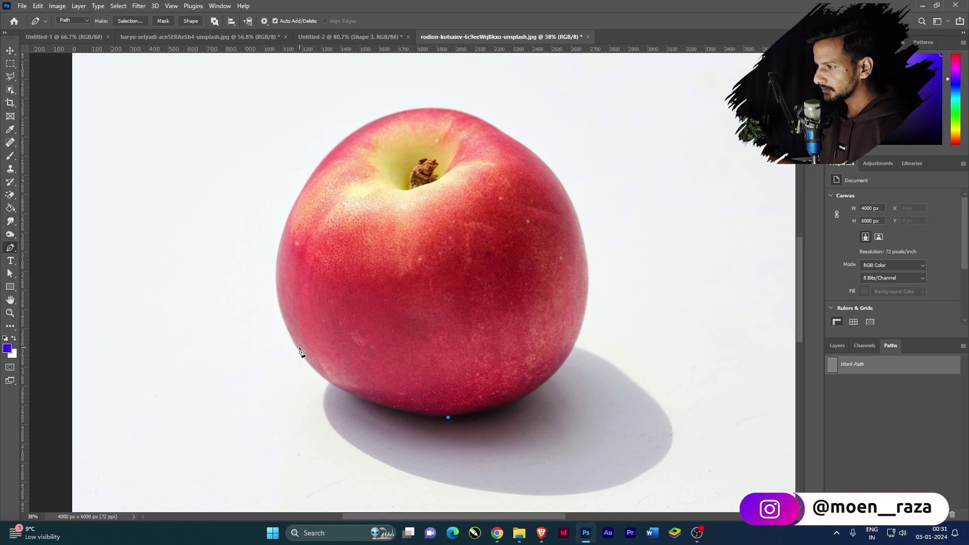
left_click_drag(295, 345, 256, 280)
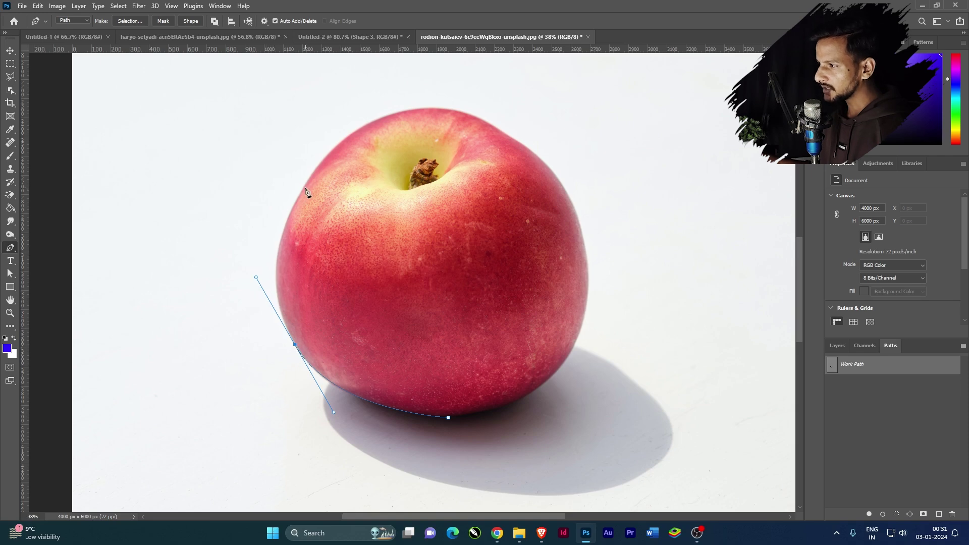
mouse_move(306, 185)
left_mouse_down()
mouse_move(333, 157)
mouse_move(333, 128)
left_mouse_up()
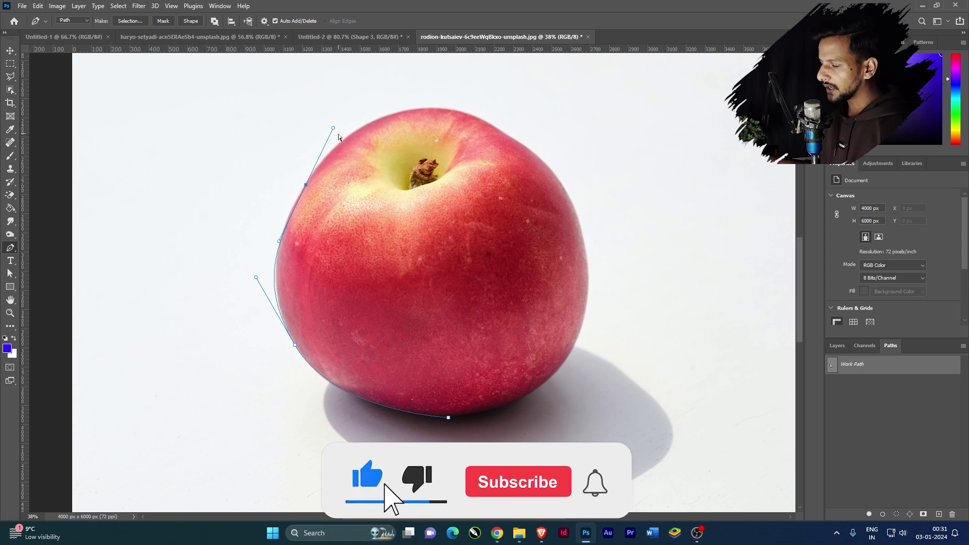
key("ctrl+z")
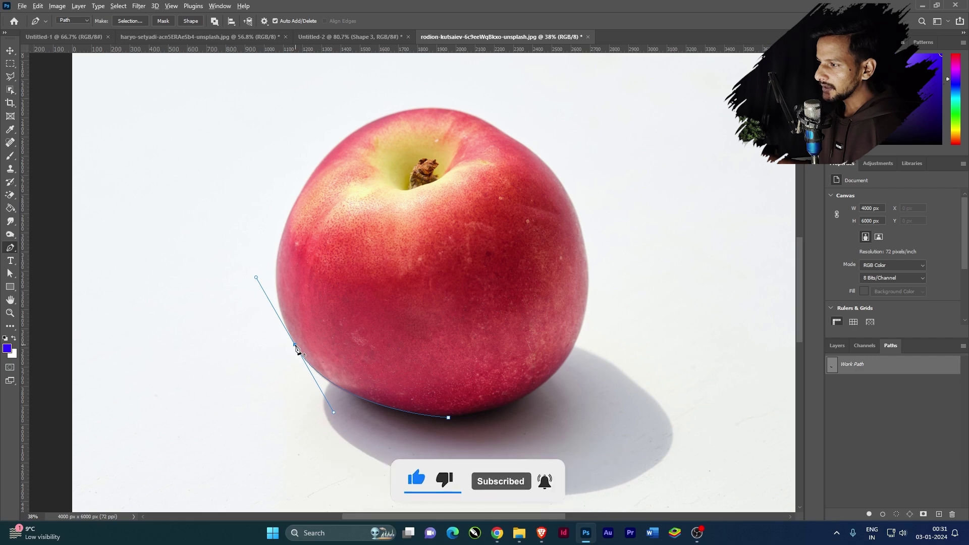
left_click(296, 347)
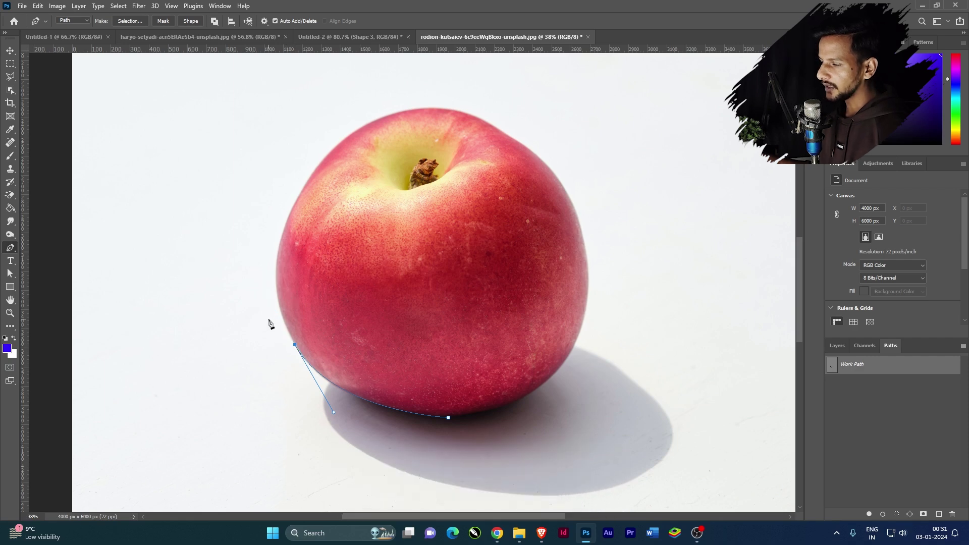
Step: Trace the apple's left side, top and right side with curved segments and close the path at the bottom starting point
left_click_drag(301, 193, 352, 112)
left_click(302, 195, "alt")
left_click_drag(405, 111, 478, 96)
left_click(488, 123)
left_click(522, 143)
left_click(582, 227)
left_click(569, 356)
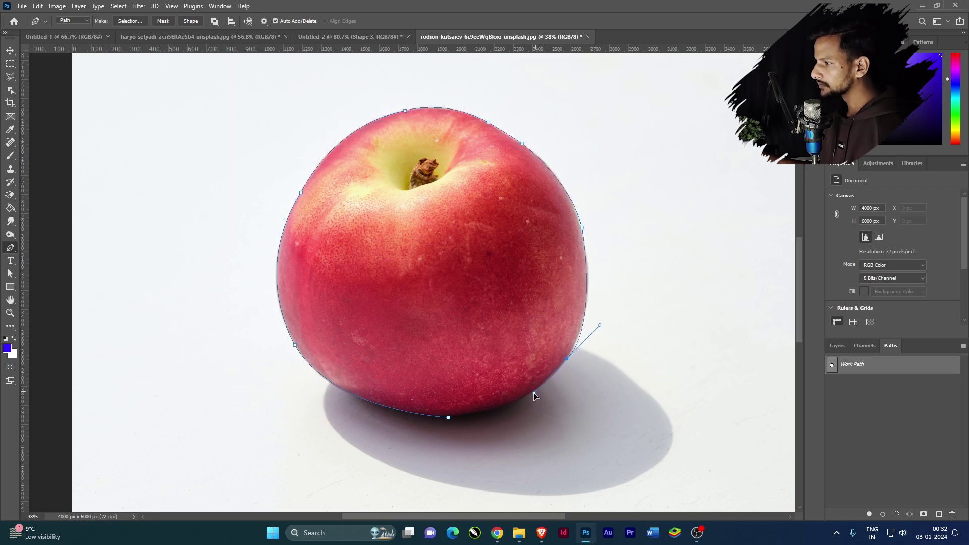
left_click_drag(449, 418, 369, 425)
scroll(444, 334, "down", 3)
scroll(449, 323, "up", 1)
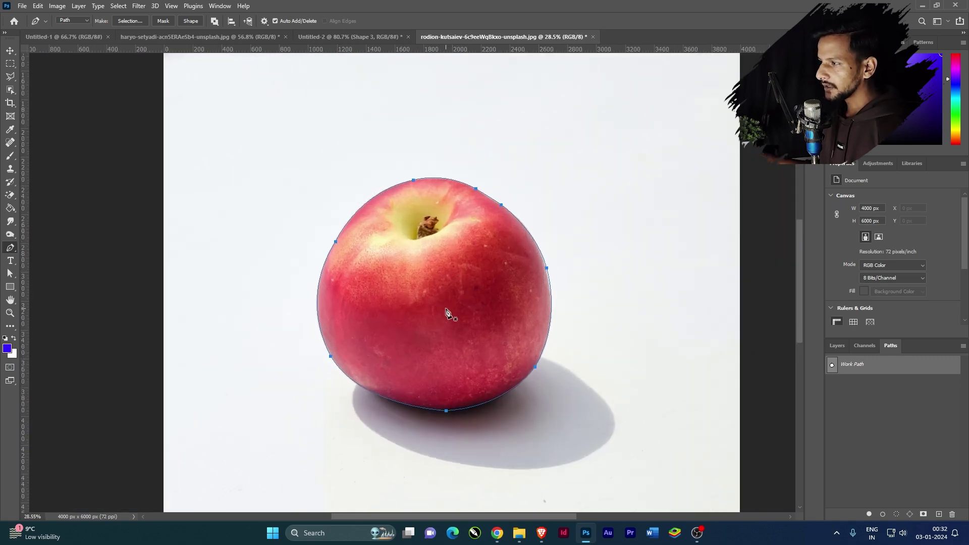
Step: Load the apple's Work Path as a selection
right_click(445, 291)
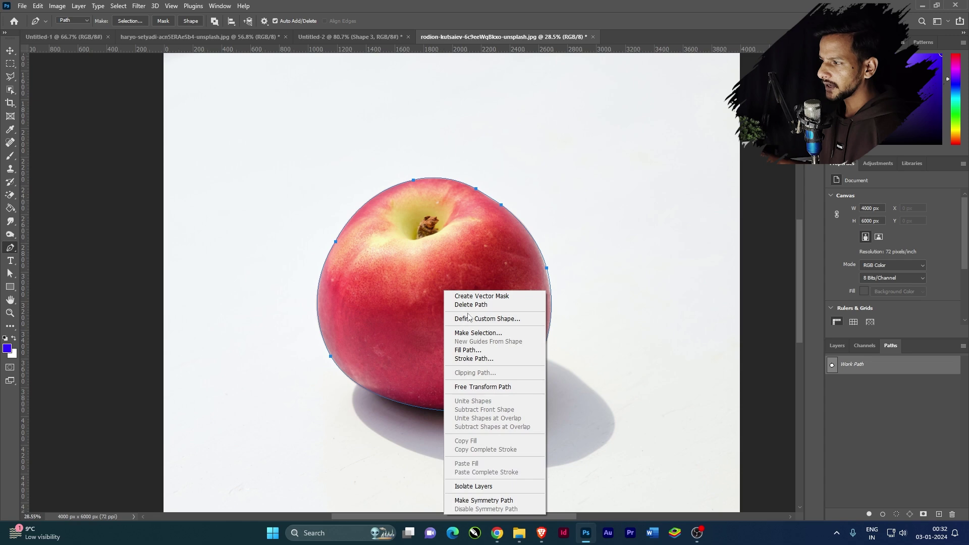
left_click(871, 371)
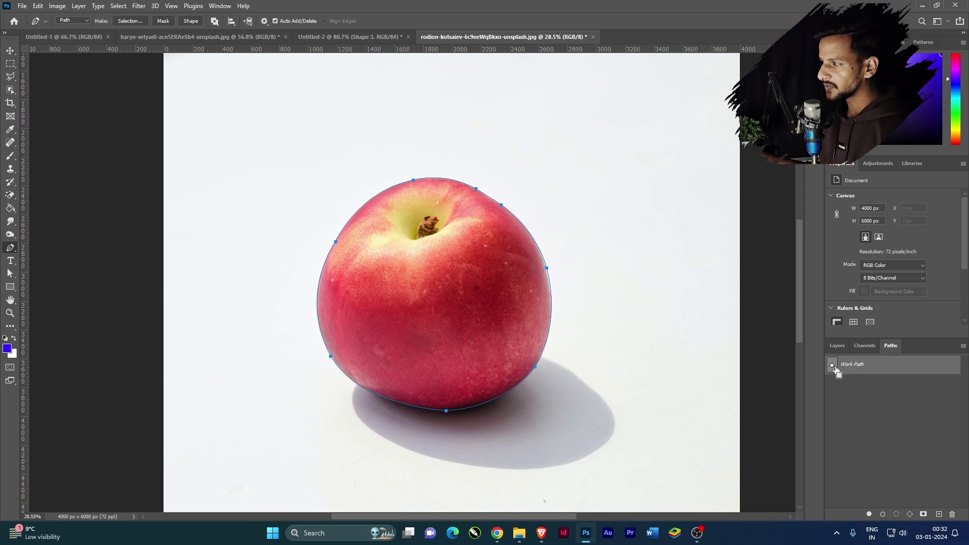
left_click(834, 366, "ctrl")
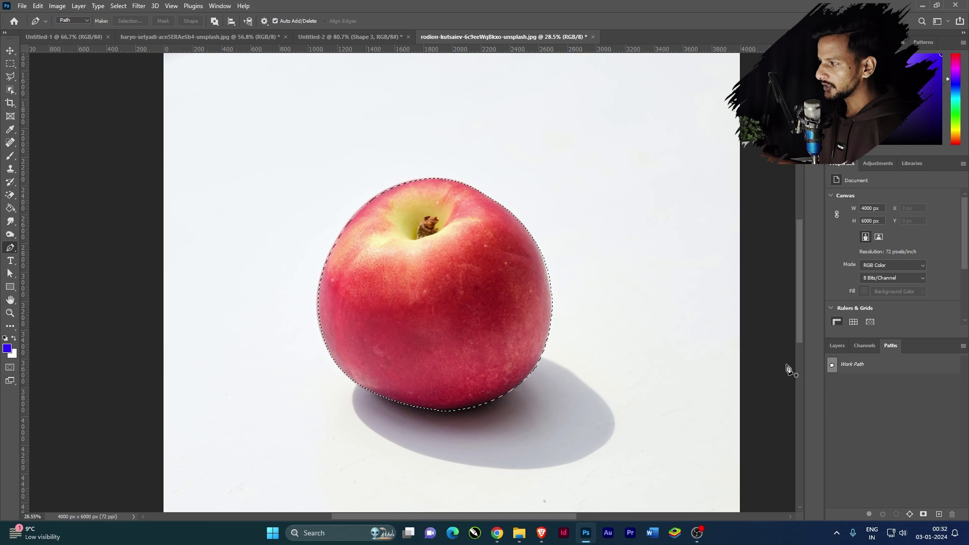
Step: Mask out the photo's background with a layer mask made from the apple selection, and examine the cutout
left_click(924, 514)
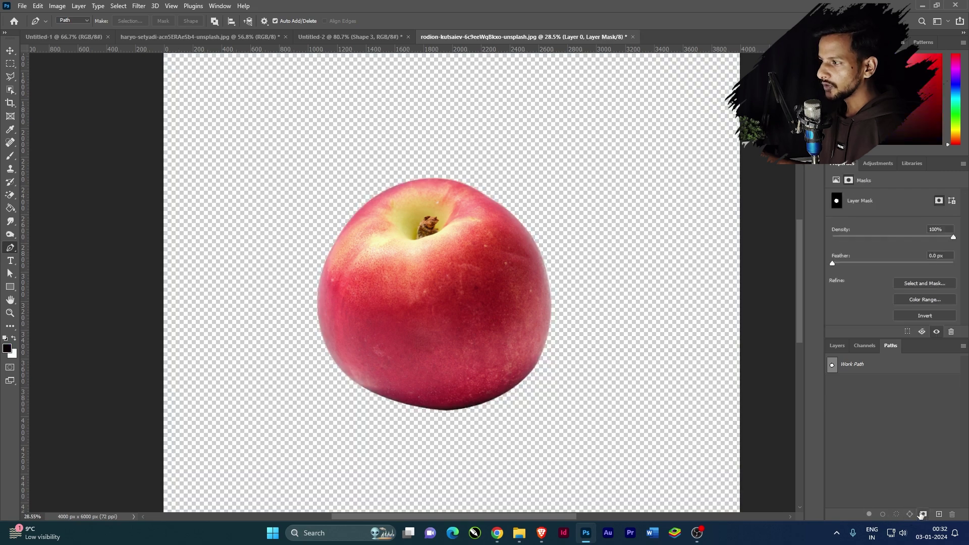
scroll(243, 313, "down", 3)
scroll(353, 323, "up", 2)
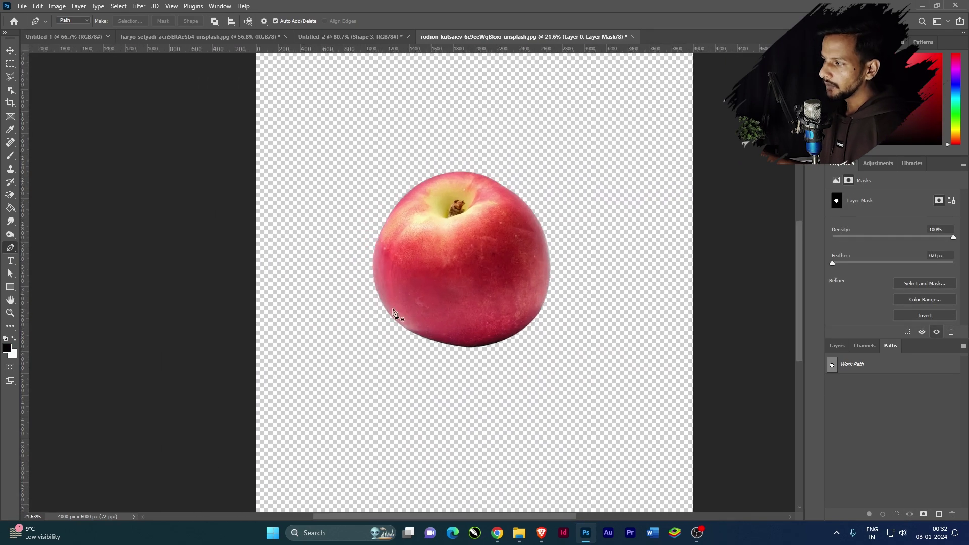
scroll(403, 323, "up", 1)
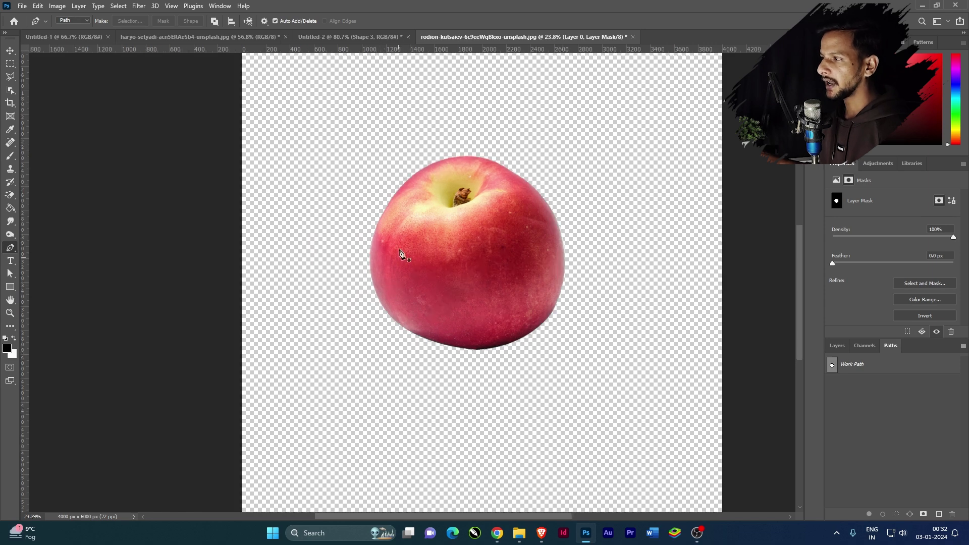